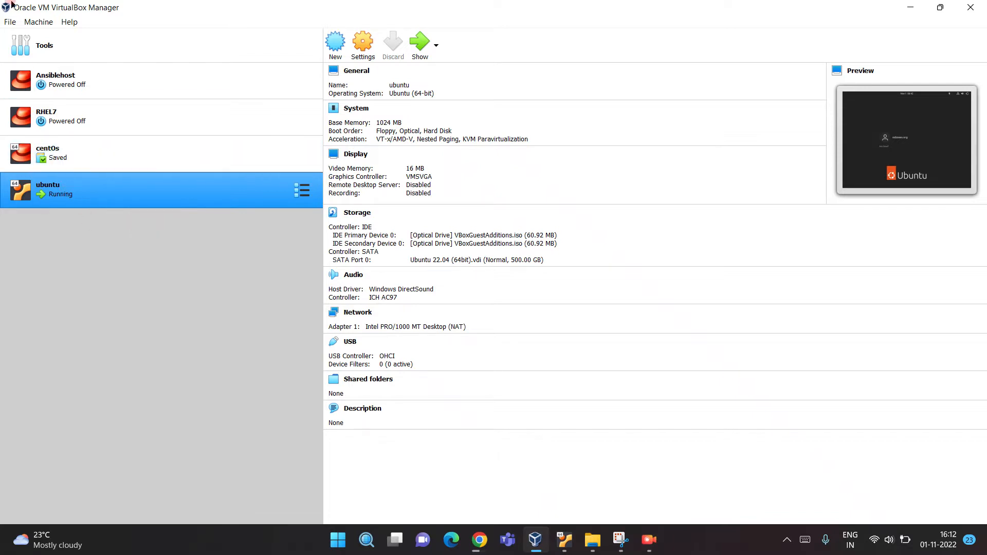
Step: Start creating a new virtual machine and name it "ububtu"
click(335, 42)
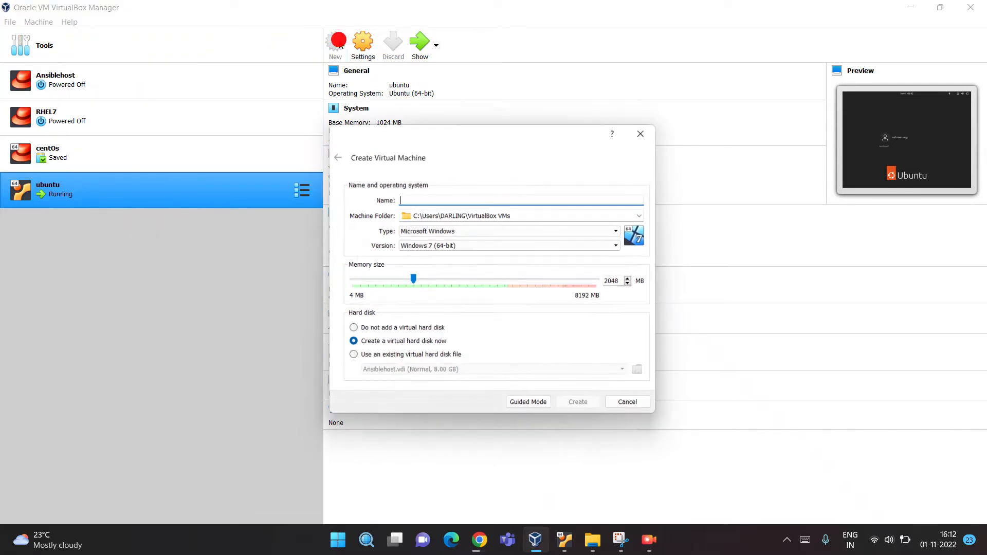
click(430, 197)
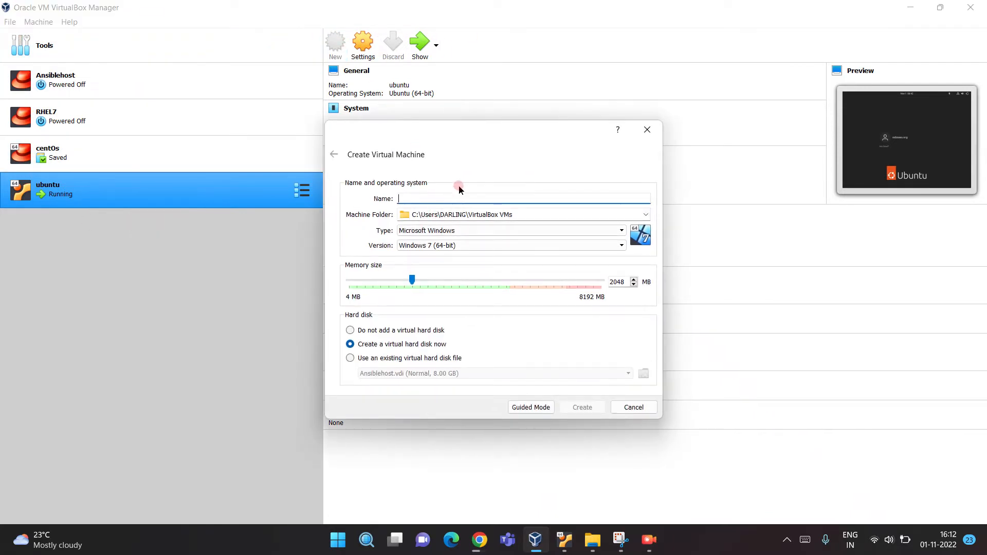
text(ububtu)
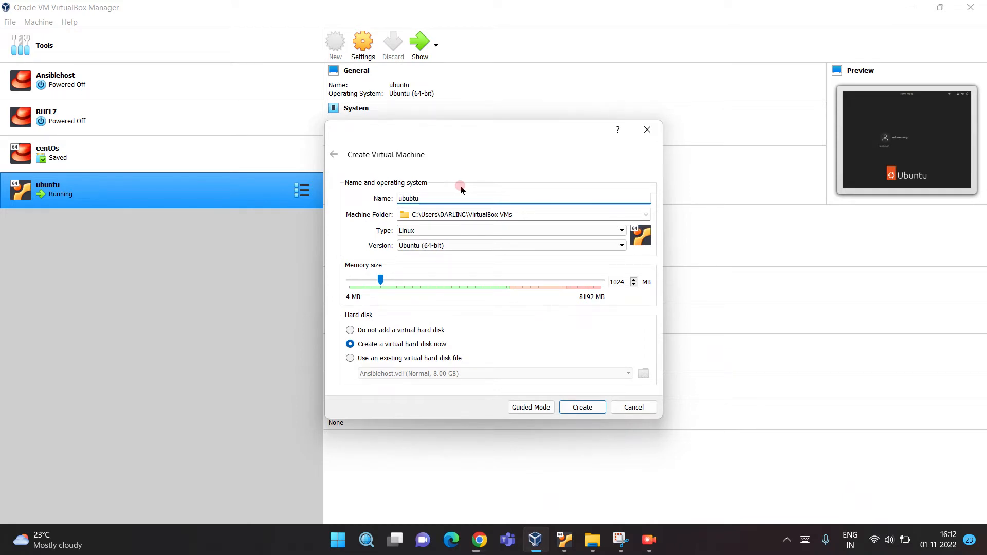
Step: Set the new virtual machine's folder to Downloads\ubuntu-test\64bit\64bit
click(650, 216)
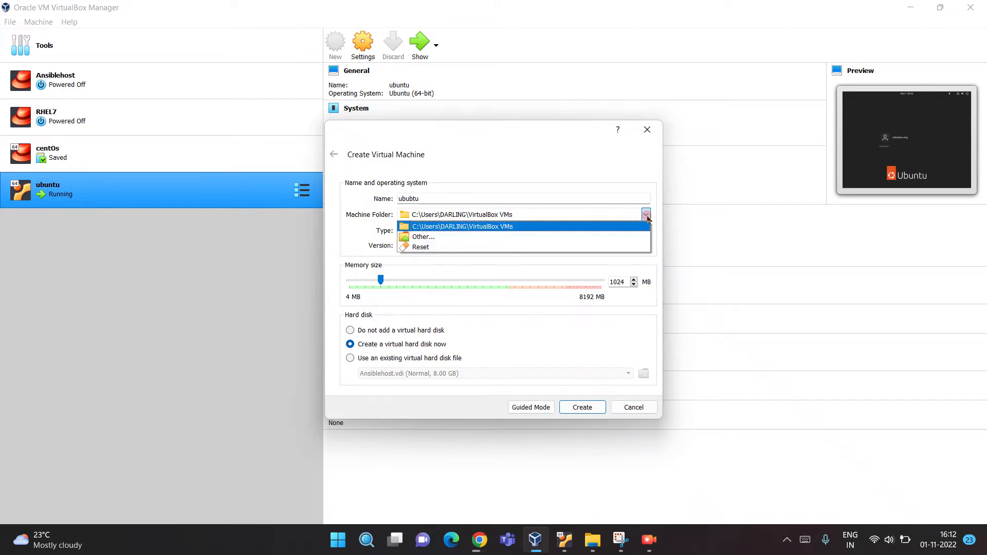
click(527, 240)
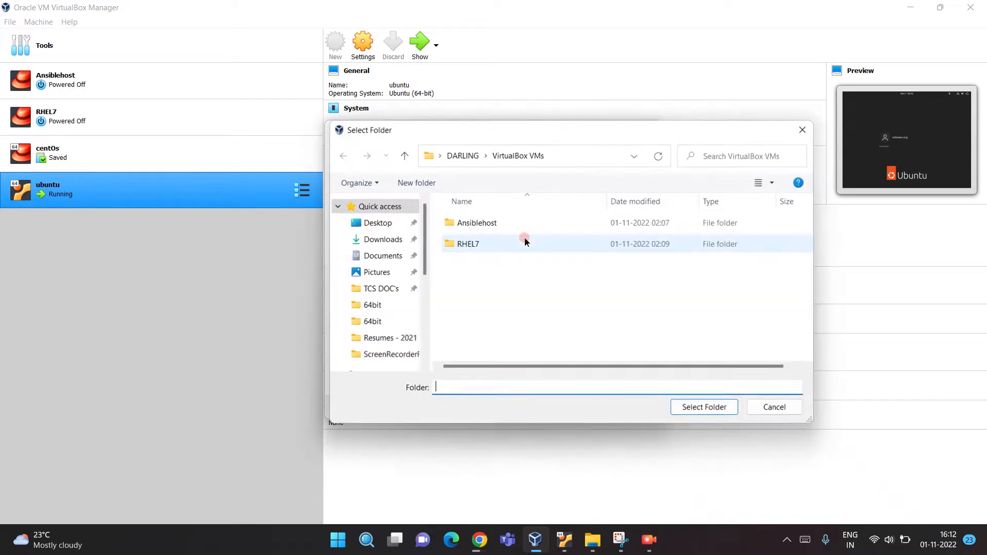
click(384, 242)
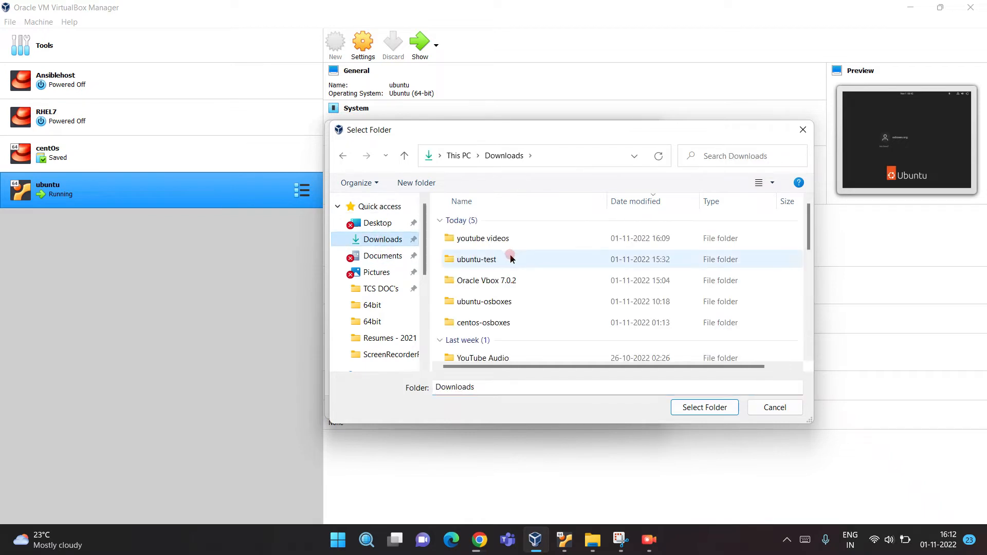
click(487, 278)
double_click(482, 260)
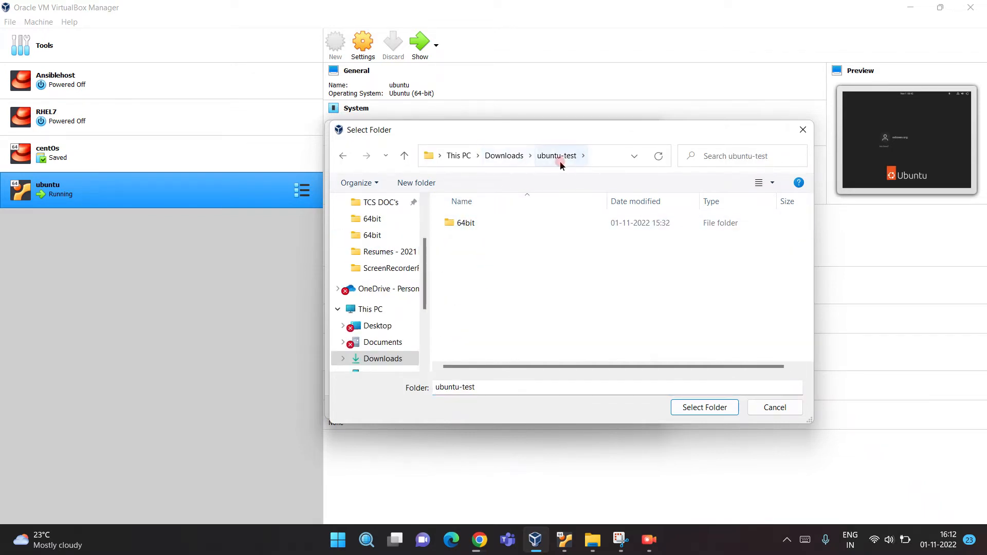
click(505, 155)
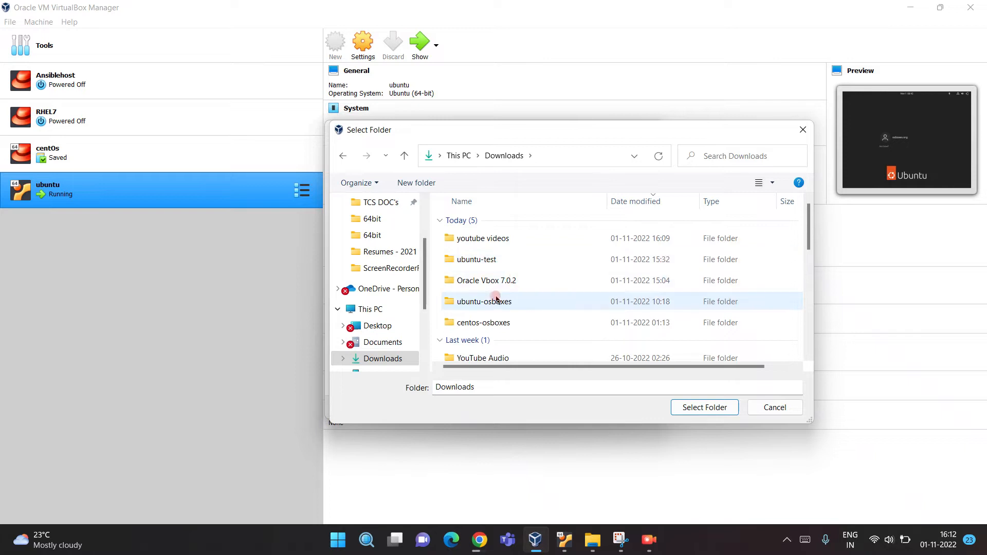
click(471, 303)
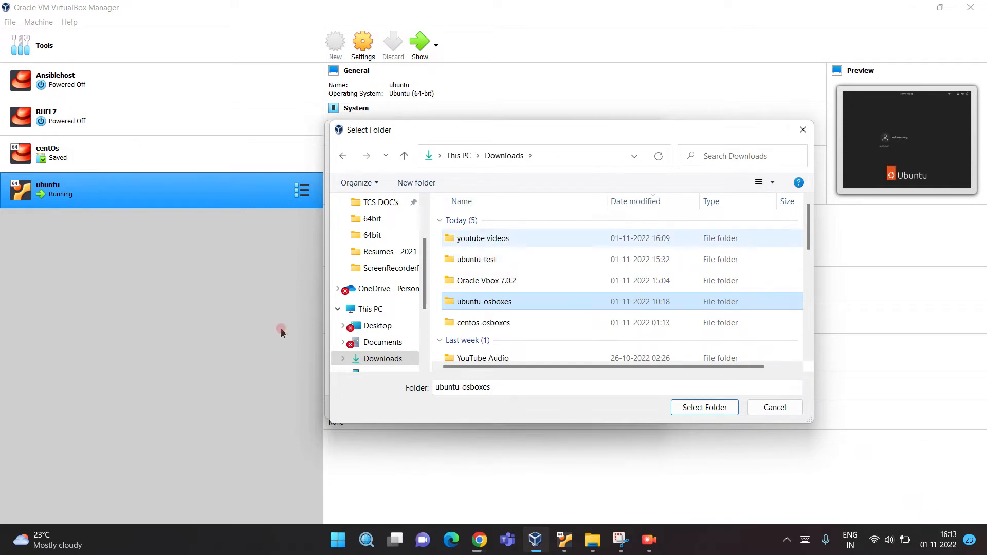
click(479, 260)
double_click(479, 260)
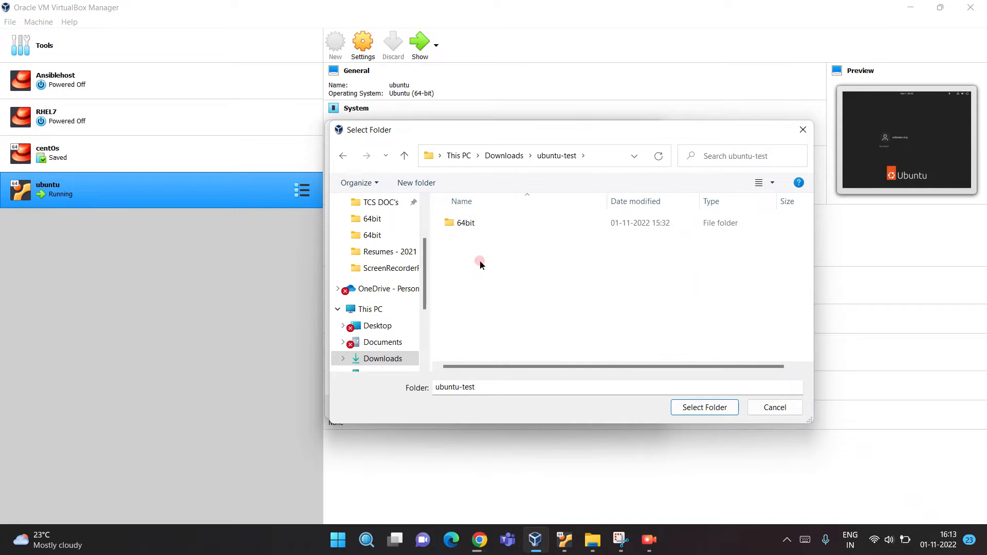
double_click(472, 225)
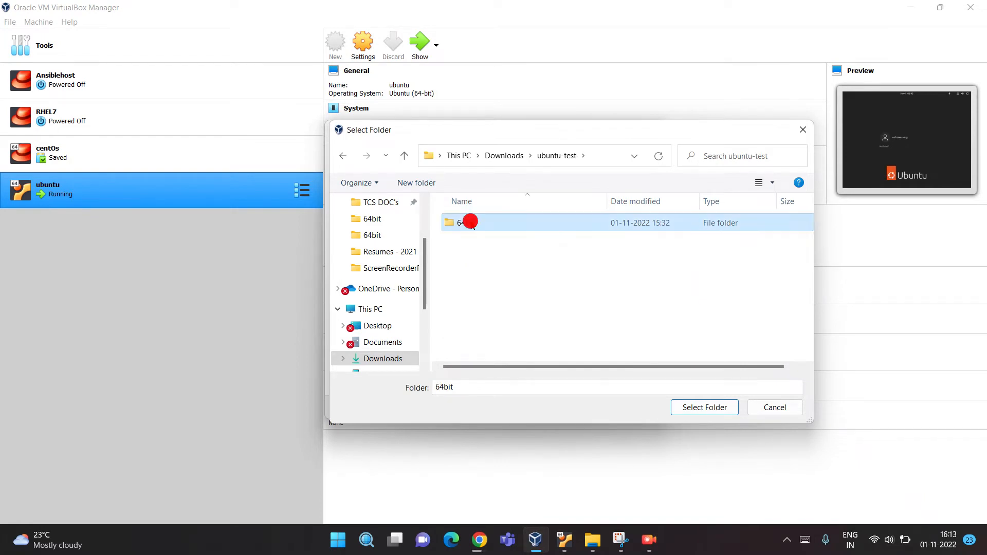
click(476, 225)
click(692, 408)
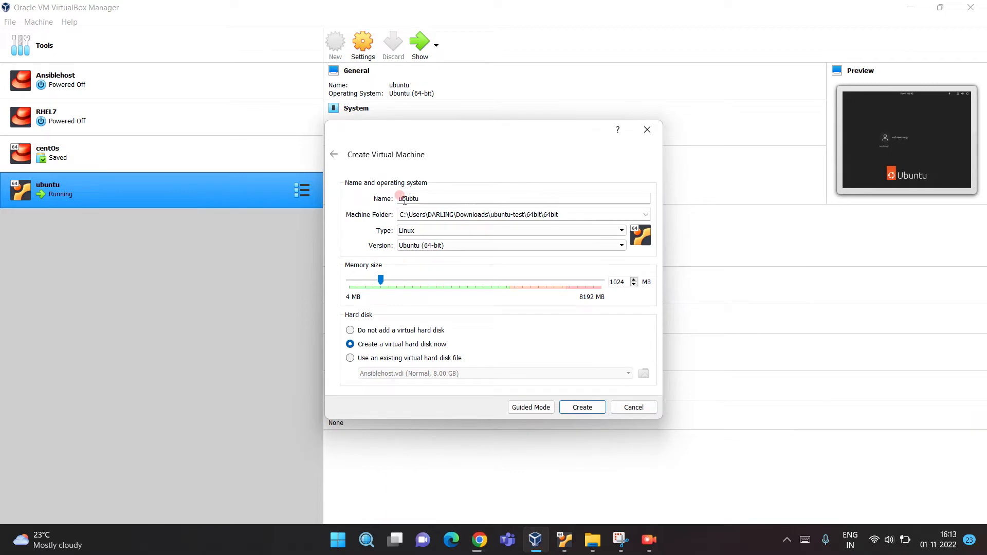
click(471, 214)
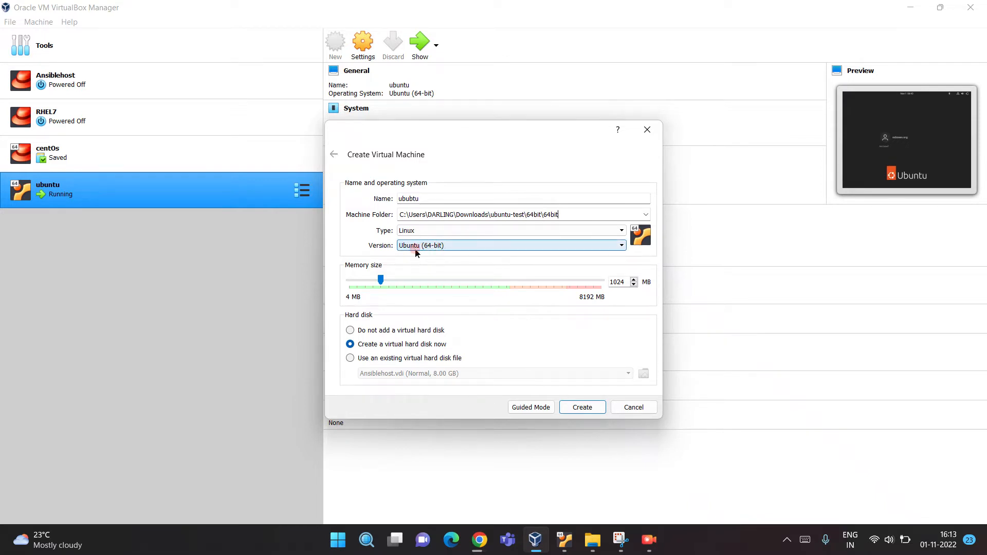
Step: Choose to use an existing virtual hard disk file and try to add the Ubuntu 22.04 (64bit) disk image from the ubuntu-test folder
click(364, 358)
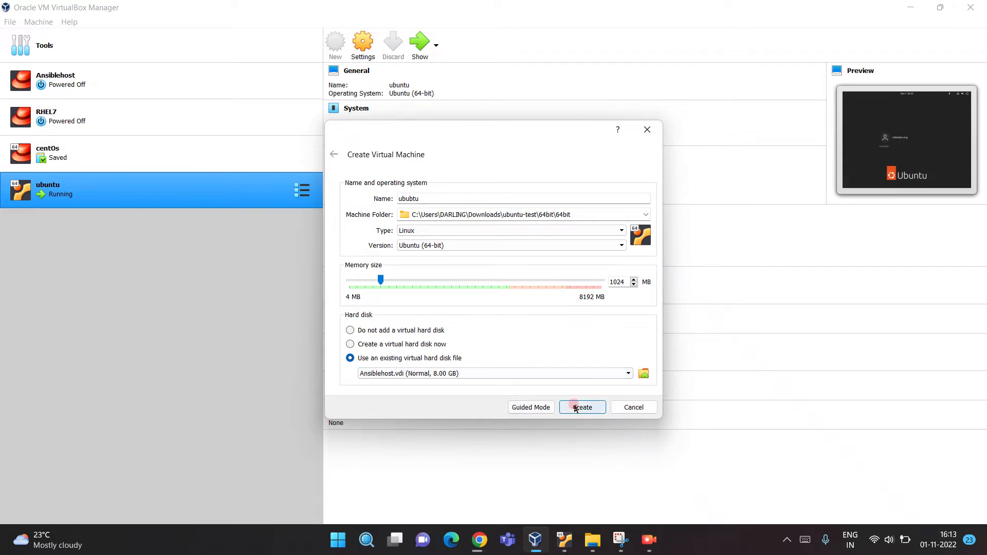
click(643, 374)
click(347, 230)
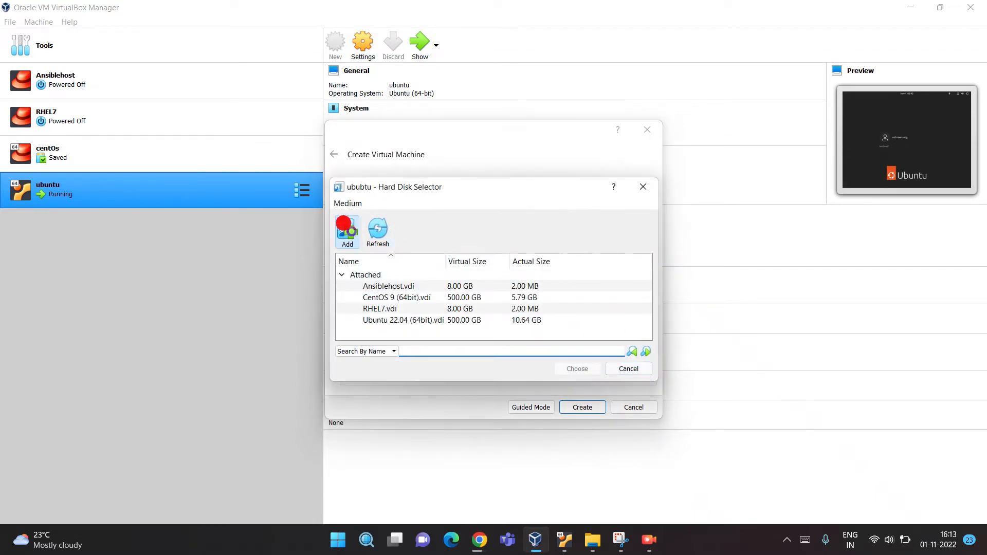
click(480, 300)
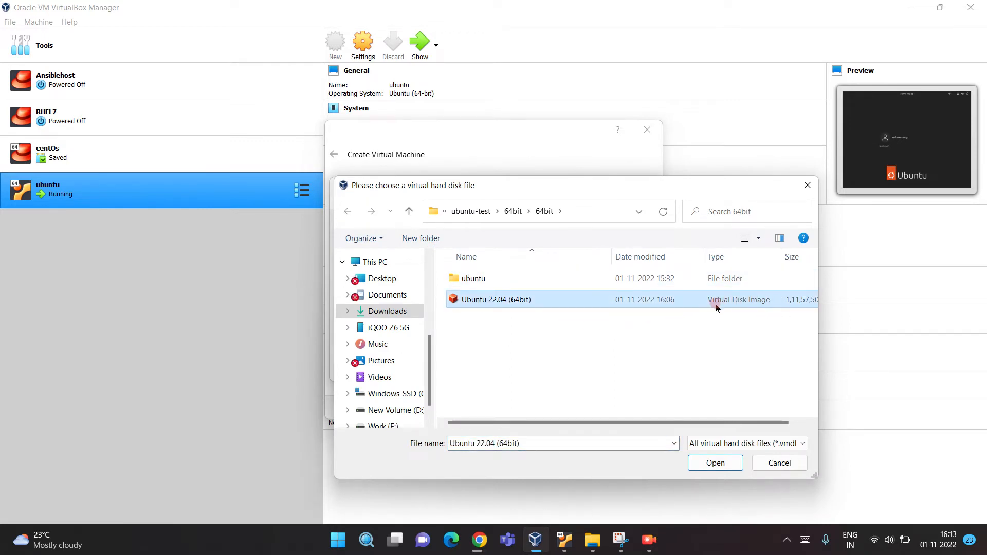
click(713, 464)
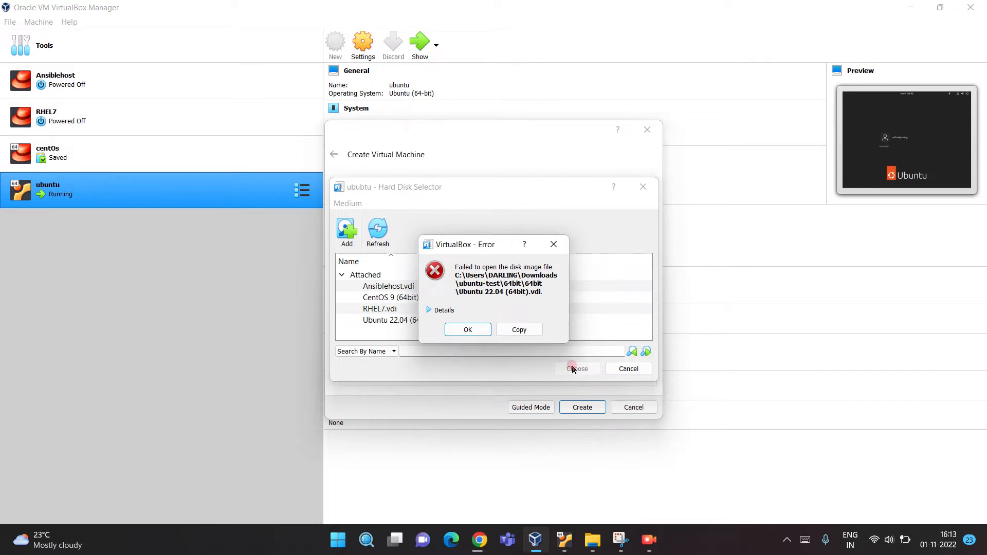
Step: Expand the disk image error's details and examine the disk paths, the UUID and the stated cause
click(430, 310)
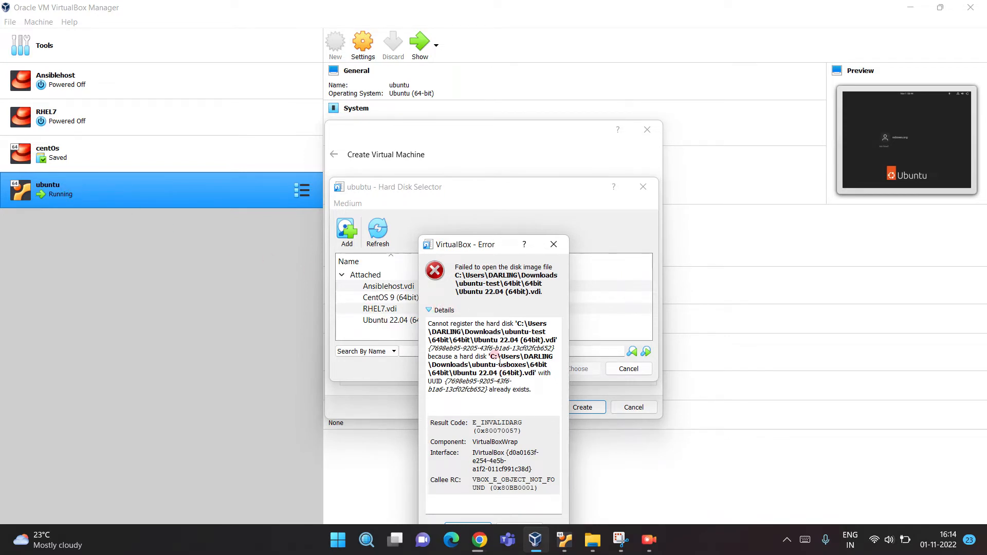
drag(506, 333, 561, 343)
drag(500, 365, 536, 375)
drag(449, 381, 513, 384)
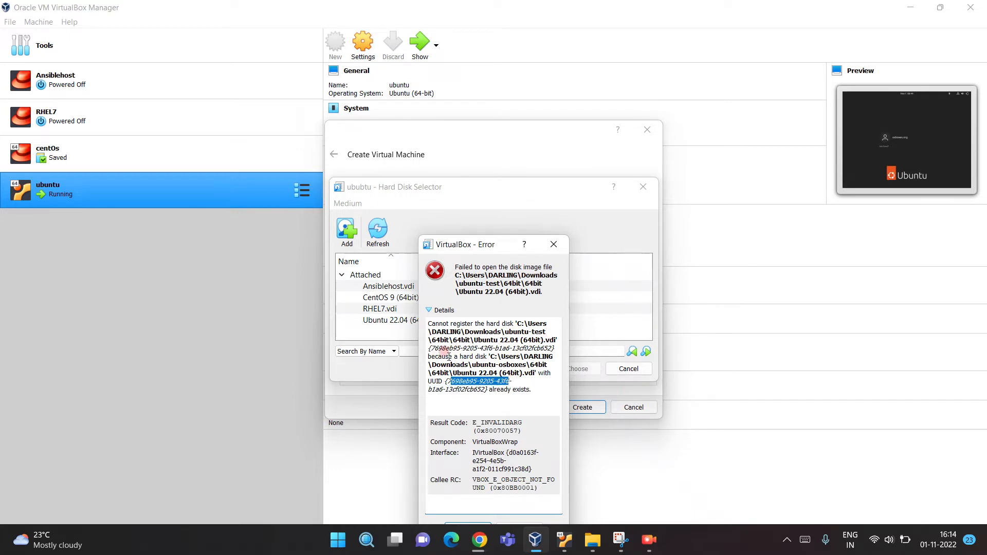
drag(449, 357, 527, 363)
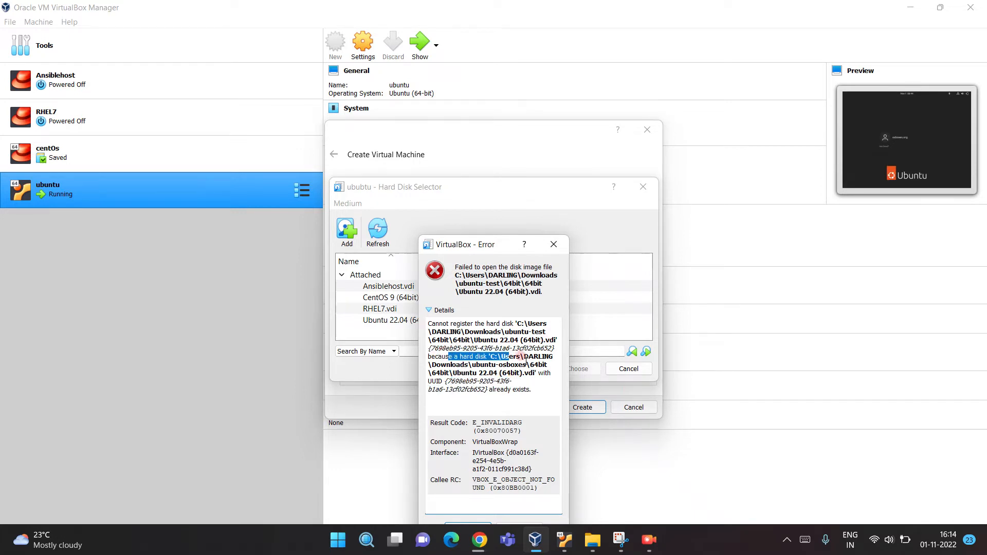
click(532, 391)
shift+click(488, 391)
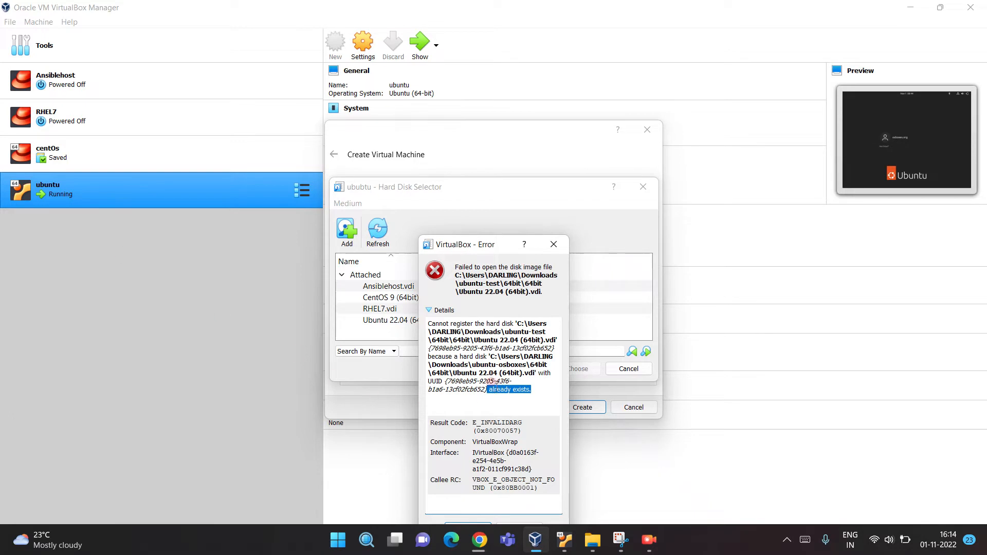
Step: Dismiss the error, leave the disk selector without choosing a disk, and create the virtual machine with Ansiblehost.vdi
click(554, 245)
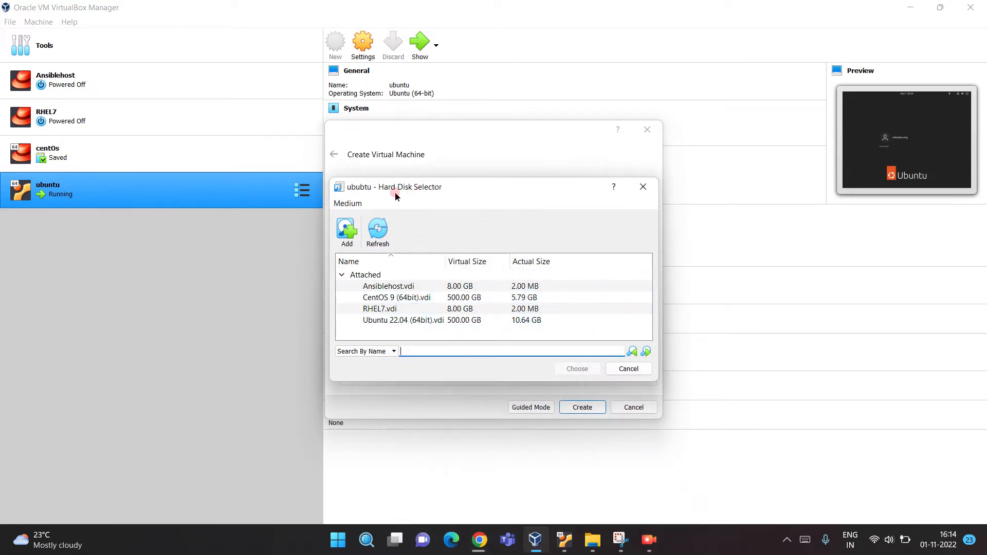
click(643, 186)
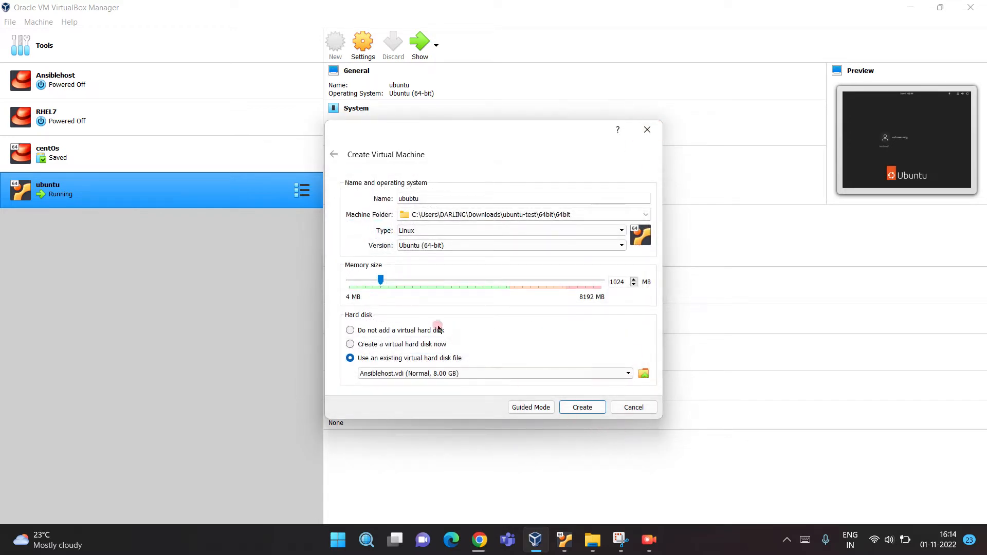
click(587, 408)
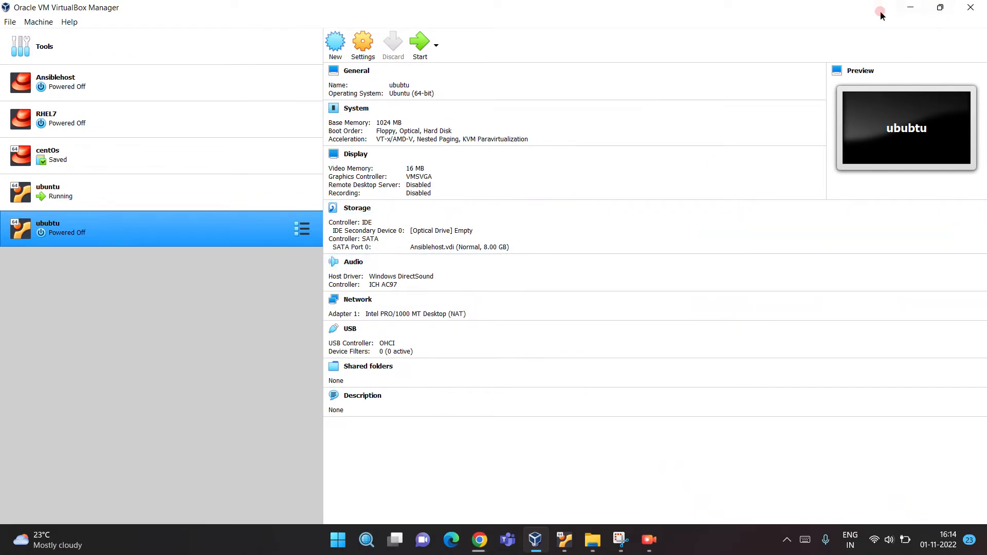
Step: Minimize VirtualBox Manager, switch to Chrome and view the open article about VirtualBox failing to register a hard disk image
click(911, 8)
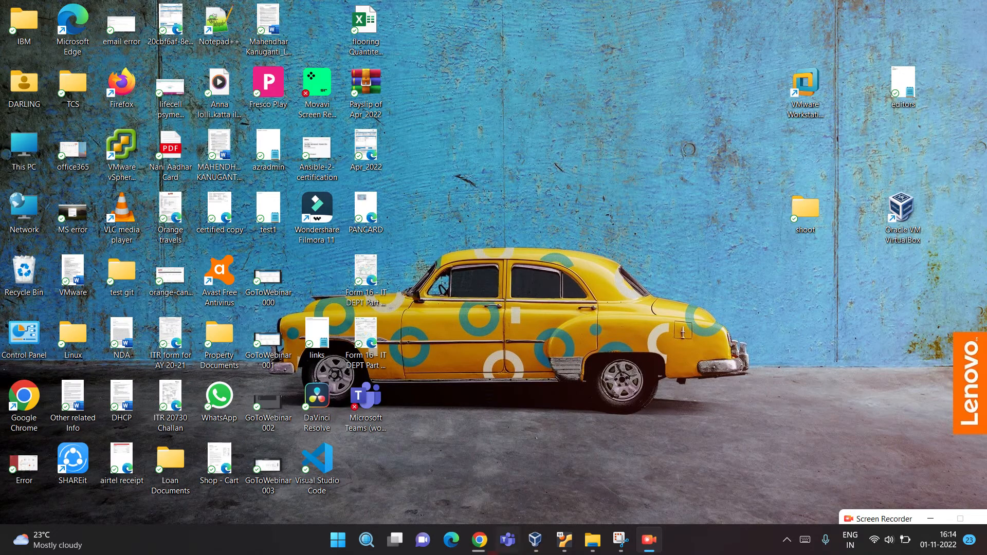
mouse_move(480, 540)
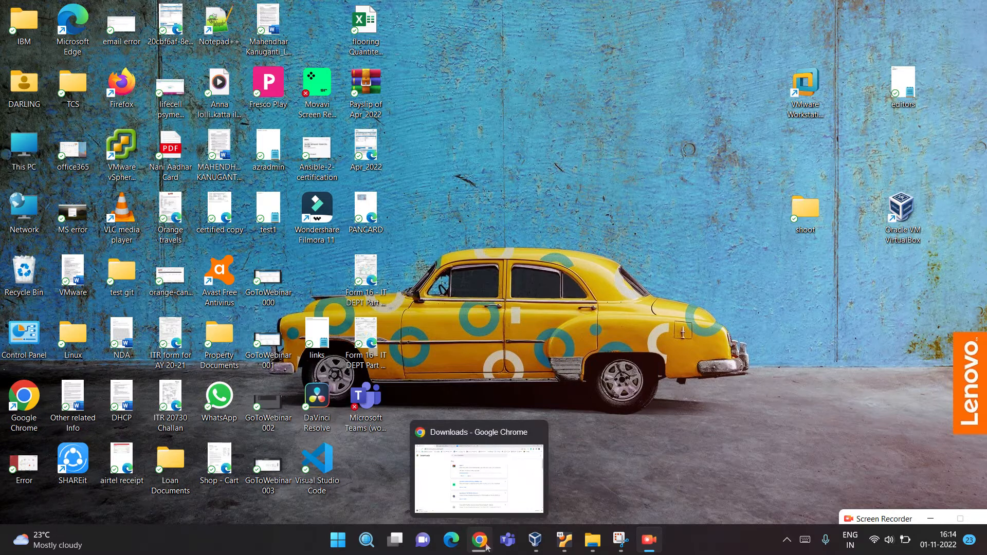
click(480, 540)
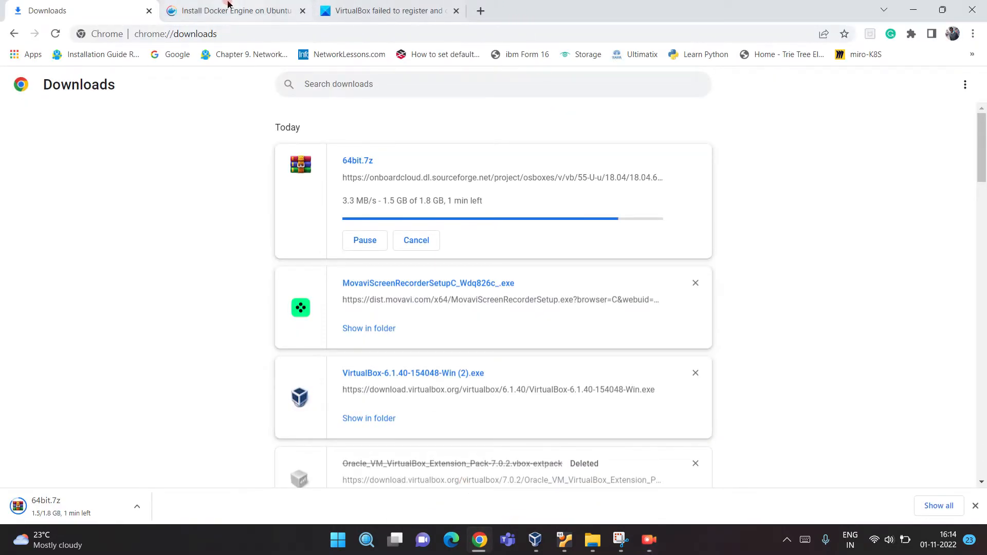
click(228, 7)
click(324, 5)
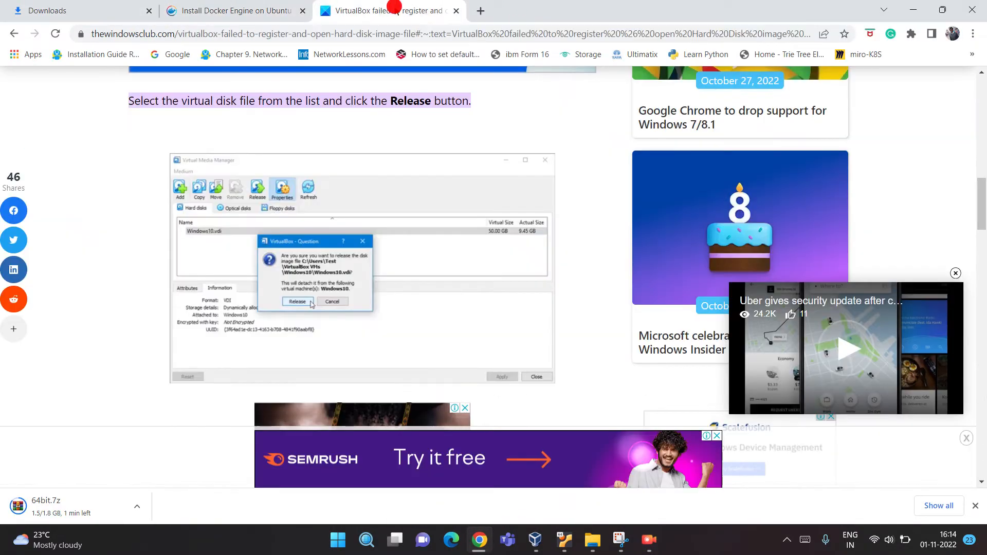
Step: Open Google in a new browser tab and search for "osboxes"
click(481, 10)
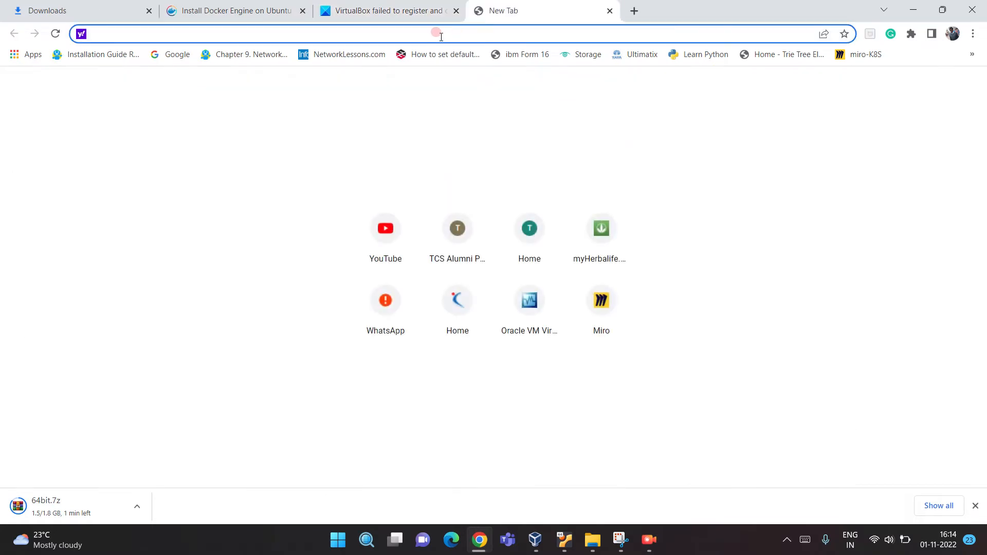
click(180, 54)
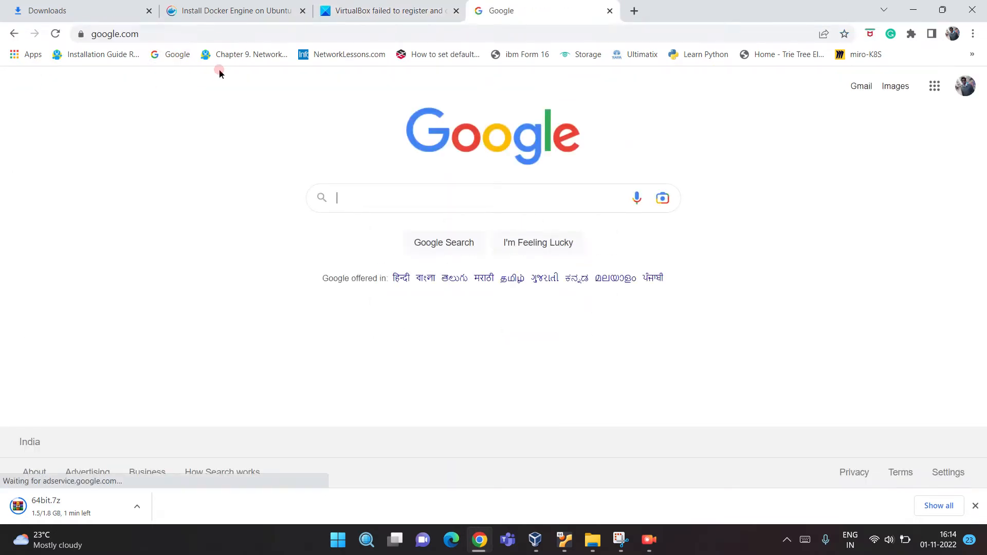
text(os)
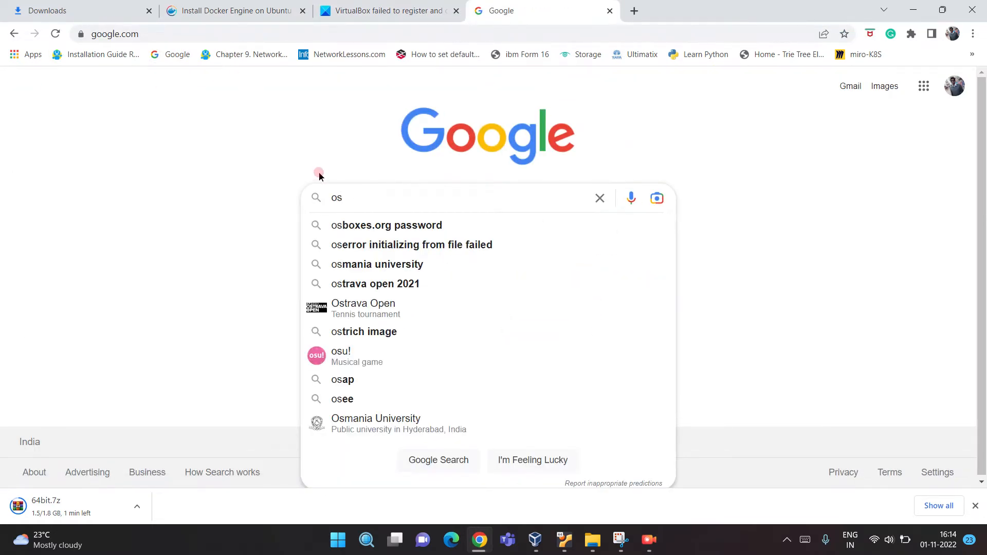
text(boxes)
key(Return)
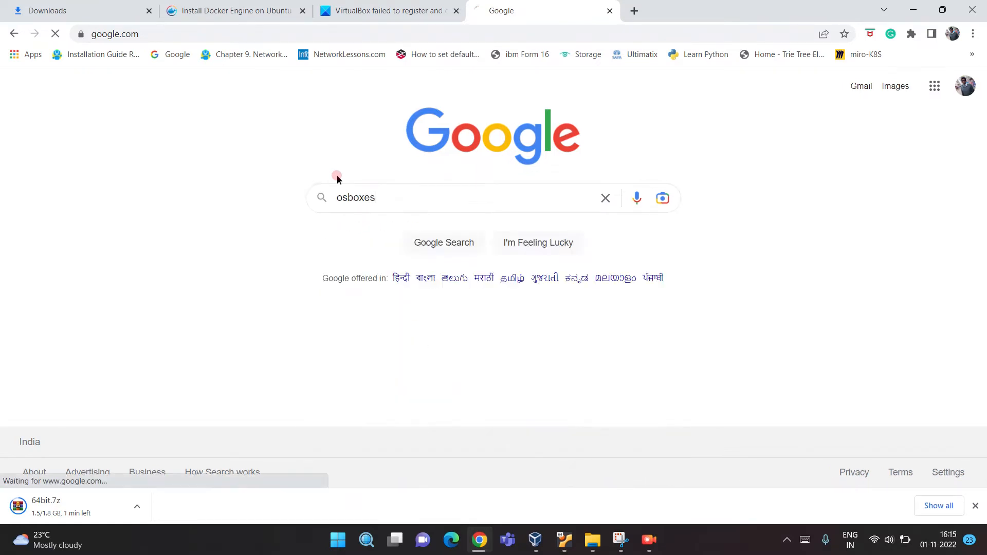
Step: Open the OSBoxes website from the search results and bring up its list of VM image types
click(198, 261)
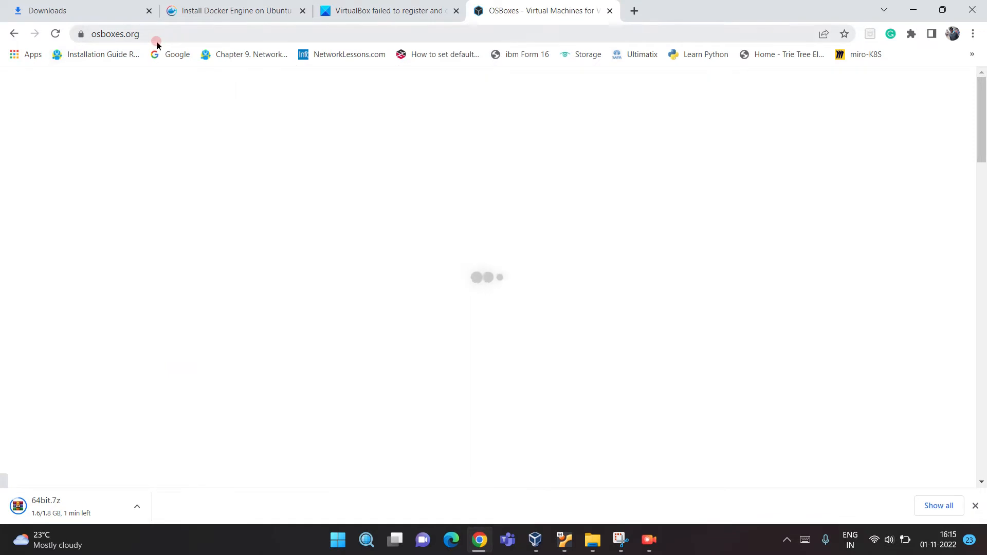
mouse_move(632, 339)
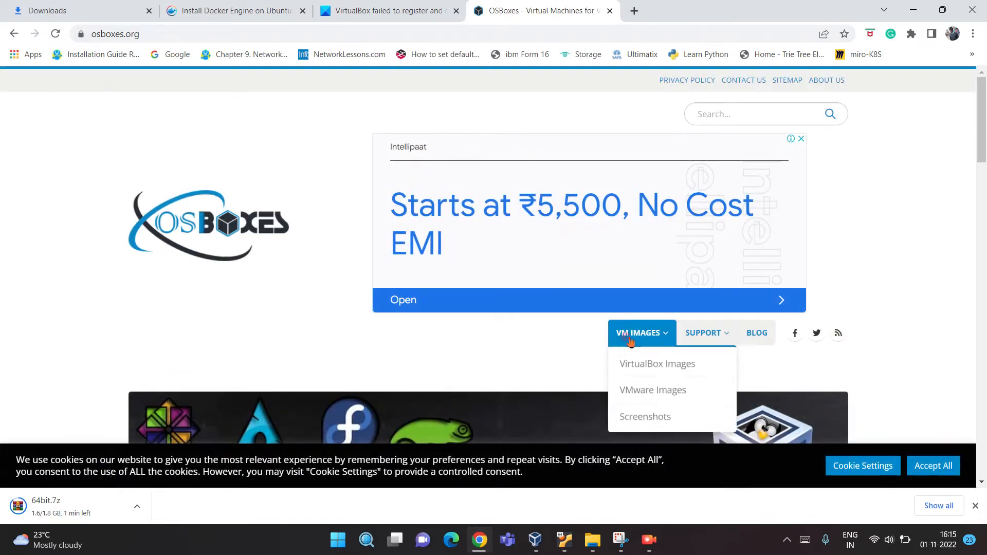
click(647, 366)
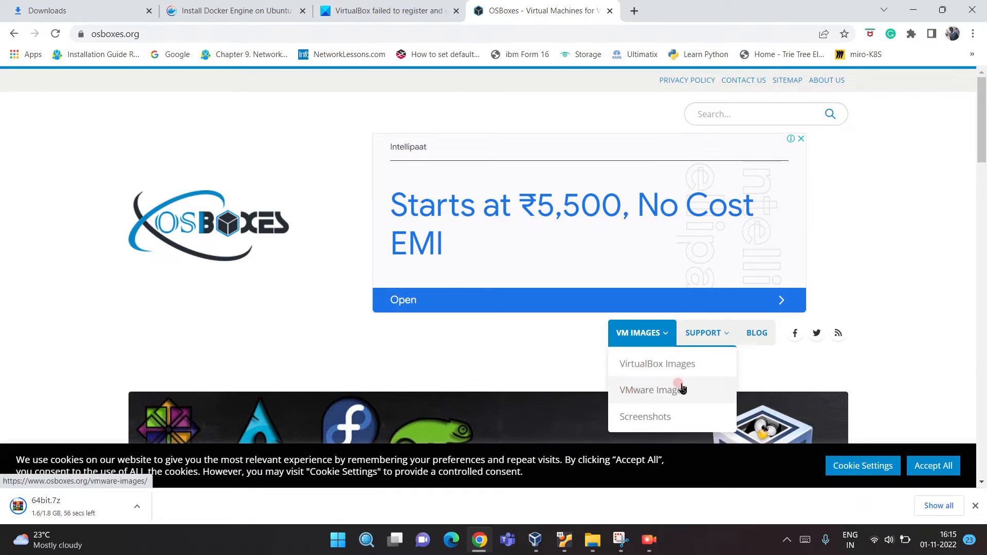
Step: Show the desktop, point out VMware Workstation Pro, view Oracle VM VirtualBox Manager and return to Chrome
key(super+d)
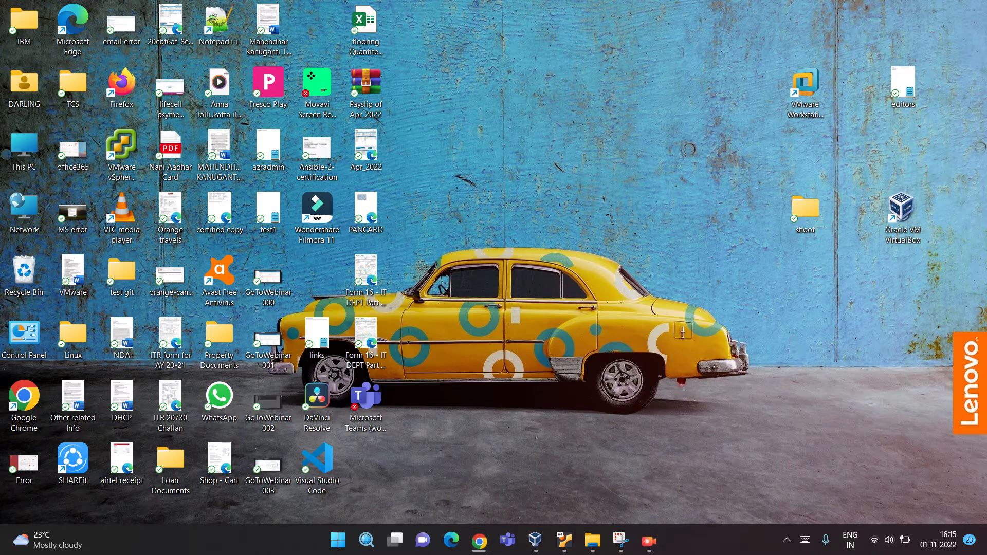
click(817, 117)
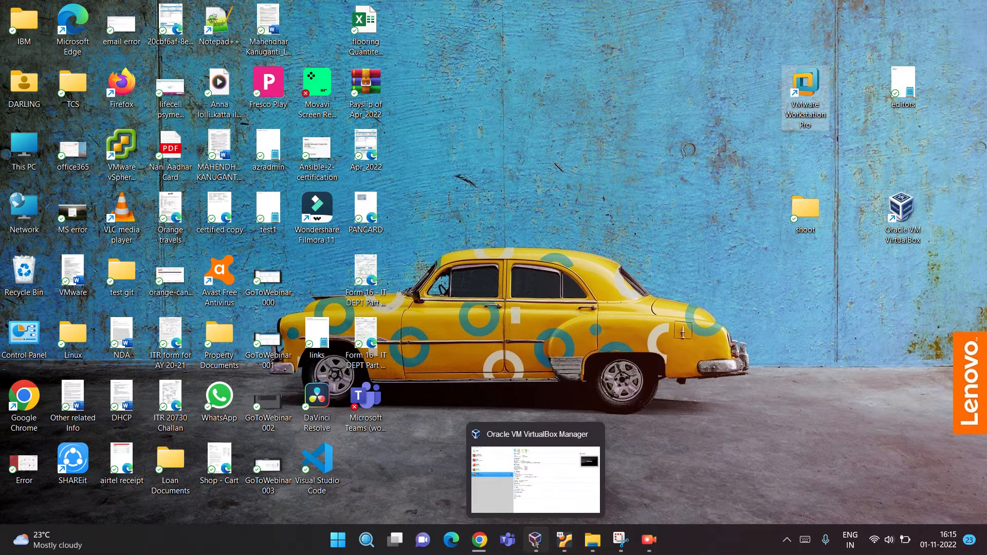
click(532, 470)
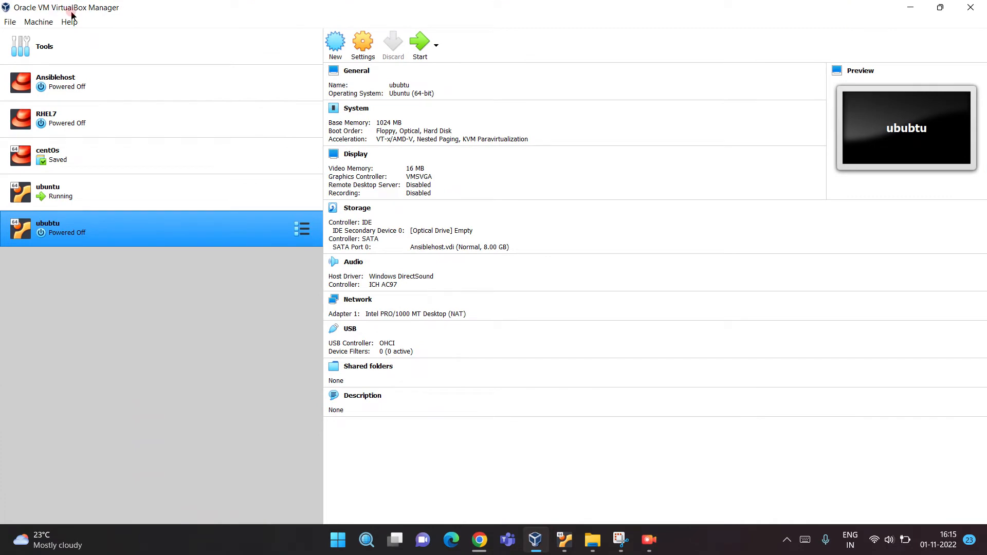
key(alt+Tab)
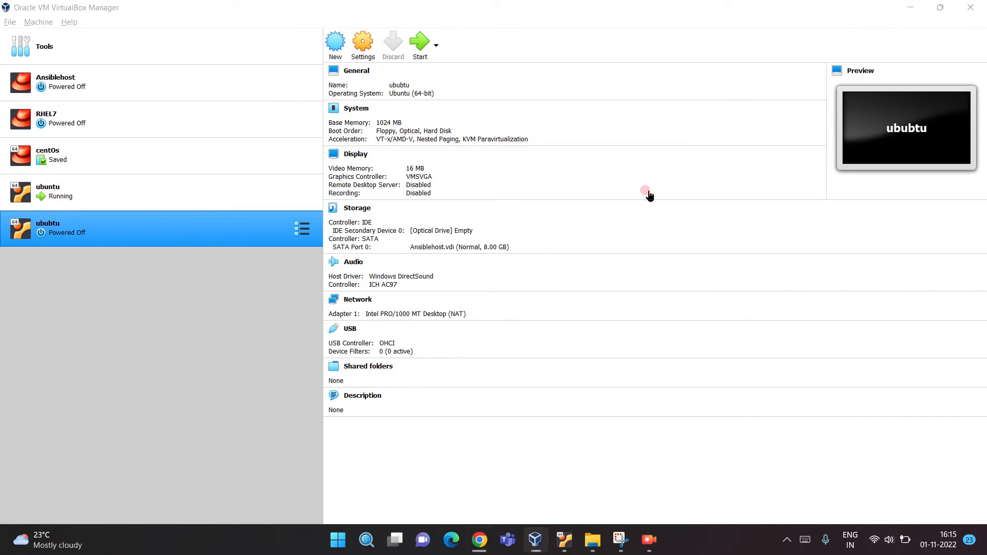
Step: Open the OSBoxes VirtualBox Images page and dismiss the advertisement
mouse_move(639, 336)
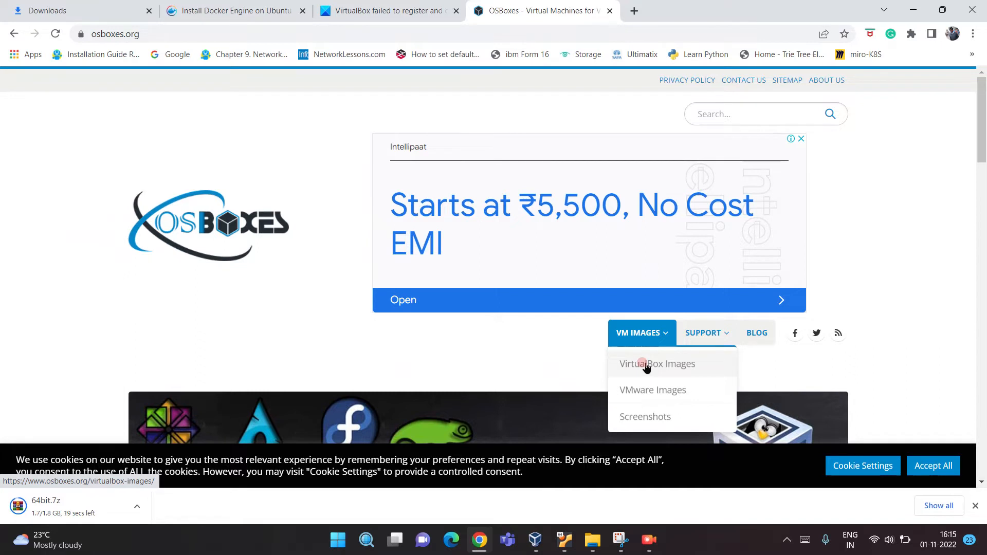
click(665, 364)
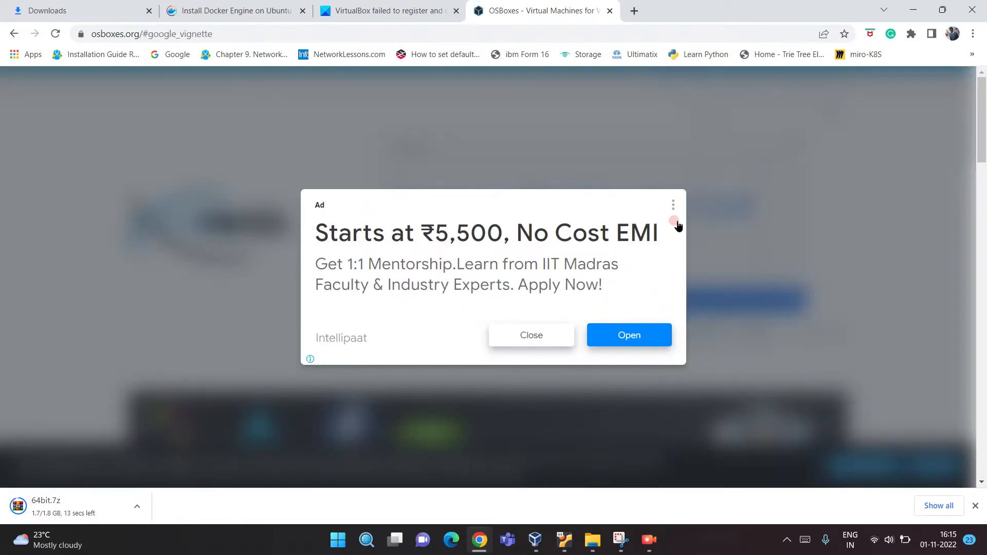
click(550, 336)
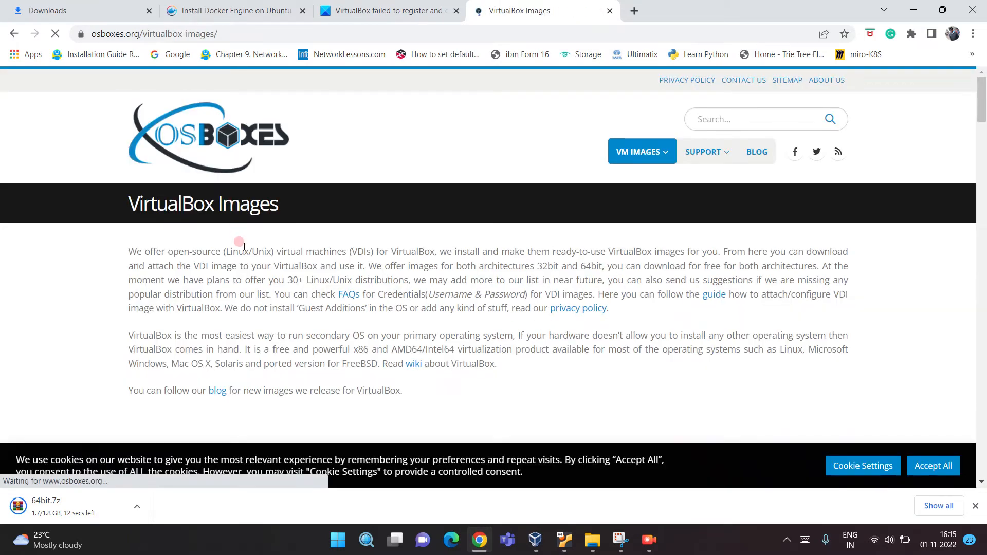
Step: Find Ubuntu in the list of VDI images for VirtualBox and open its VirtualBox (VDI) image page
scroll(244, 249, down, 10)
scroll(246, 265, down, 6)
scroll(242, 267, up, 5)
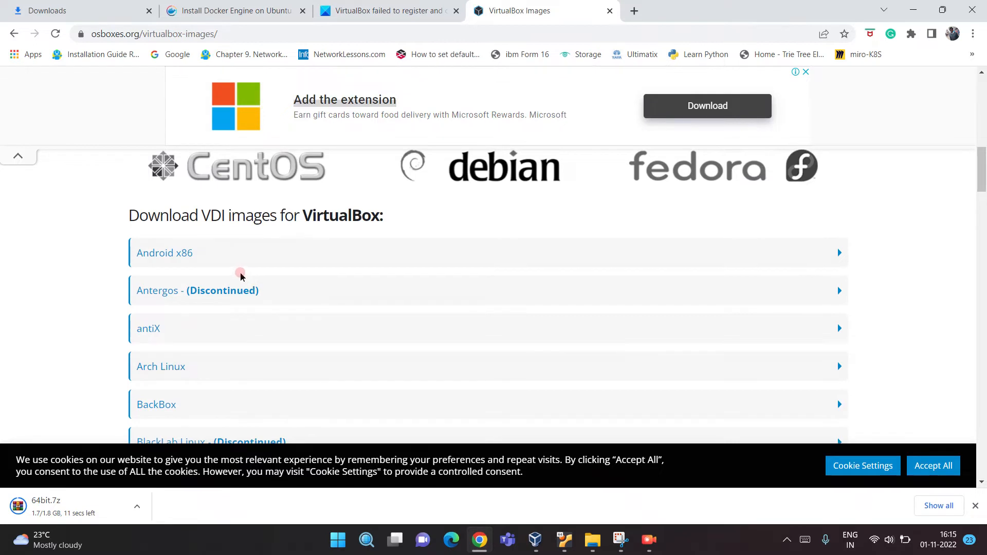
scroll(216, 330, down, 5)
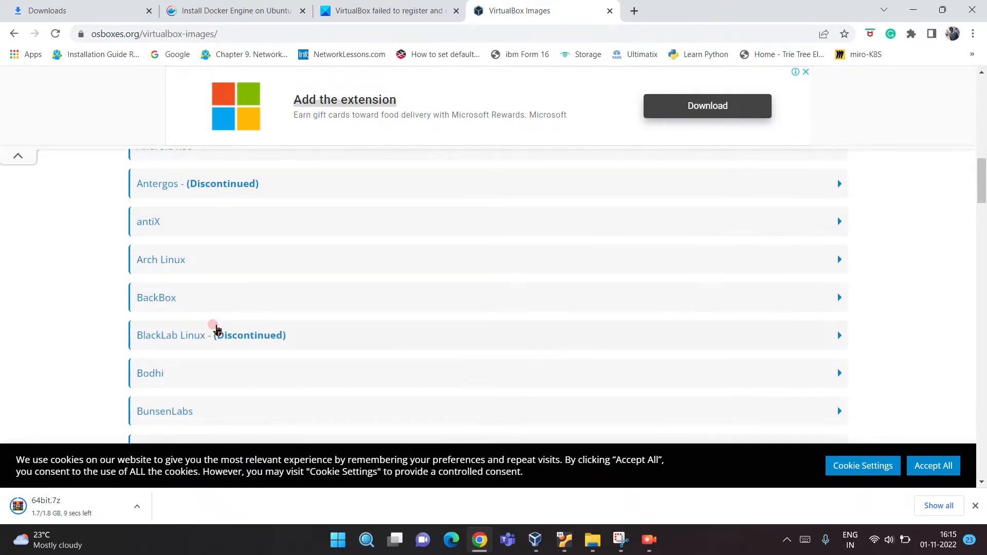
scroll(215, 330, down, 4)
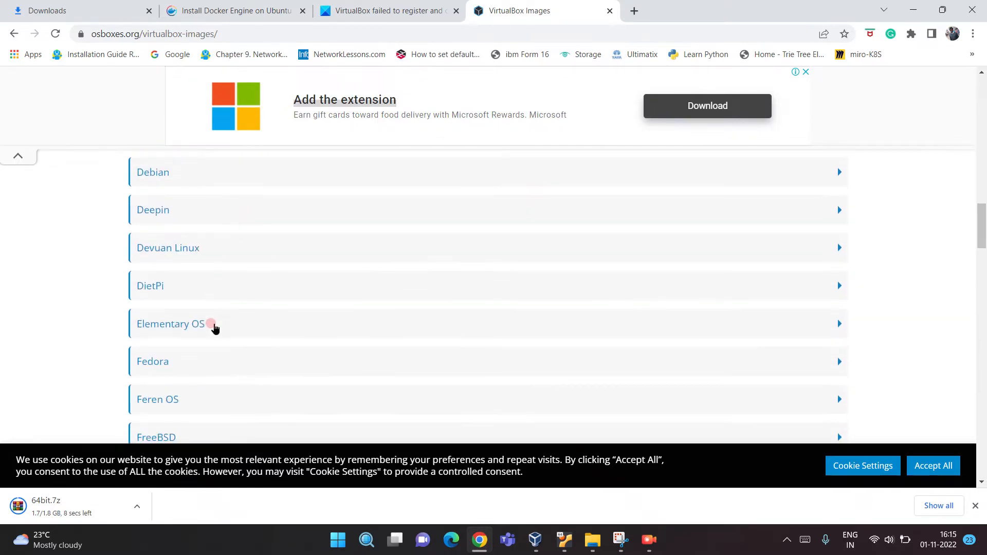
scroll(215, 329, down, 2)
scroll(212, 329, down, 2)
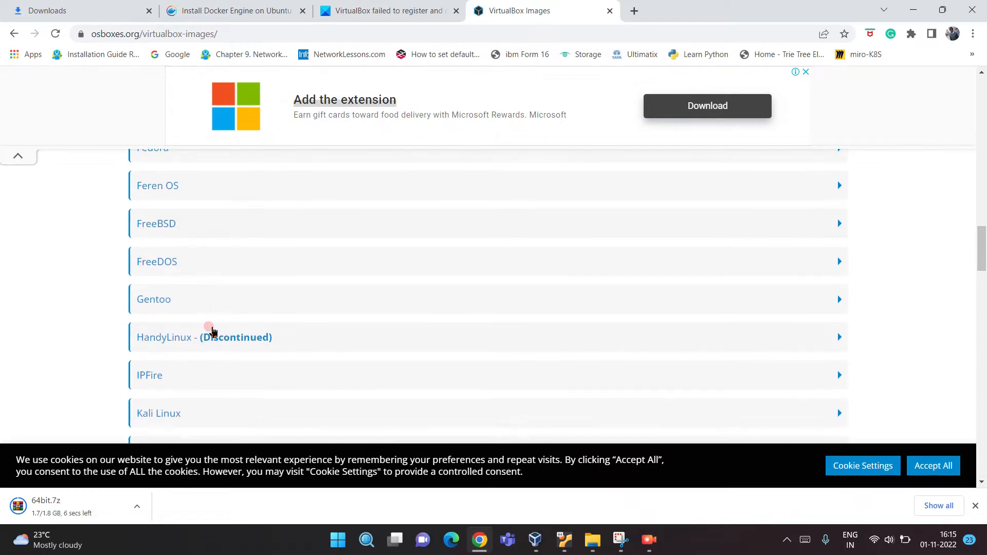
scroll(213, 331, down, 4)
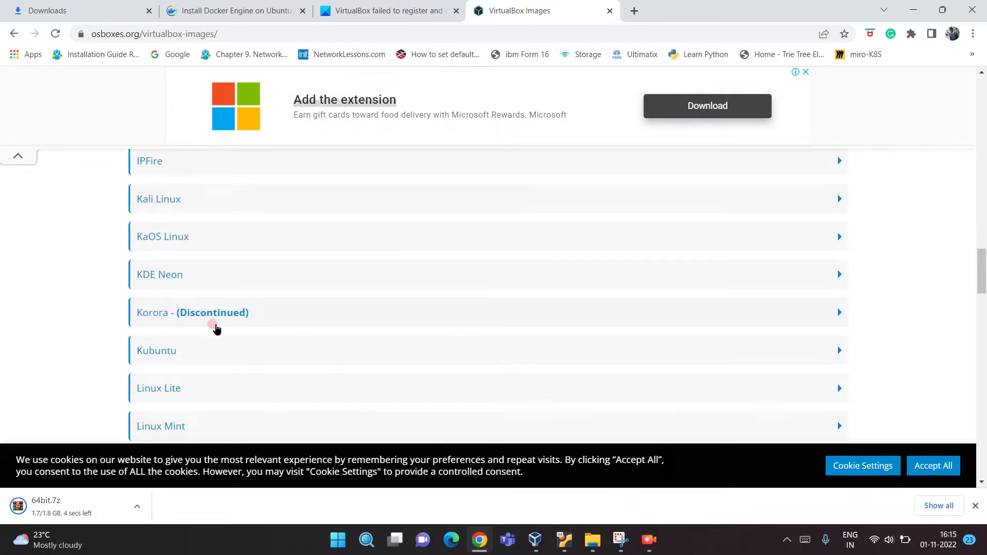
scroll(215, 332, down, 7)
scroll(210, 335, down, 11)
scroll(210, 333, down, 8)
scroll(210, 335, up, 4)
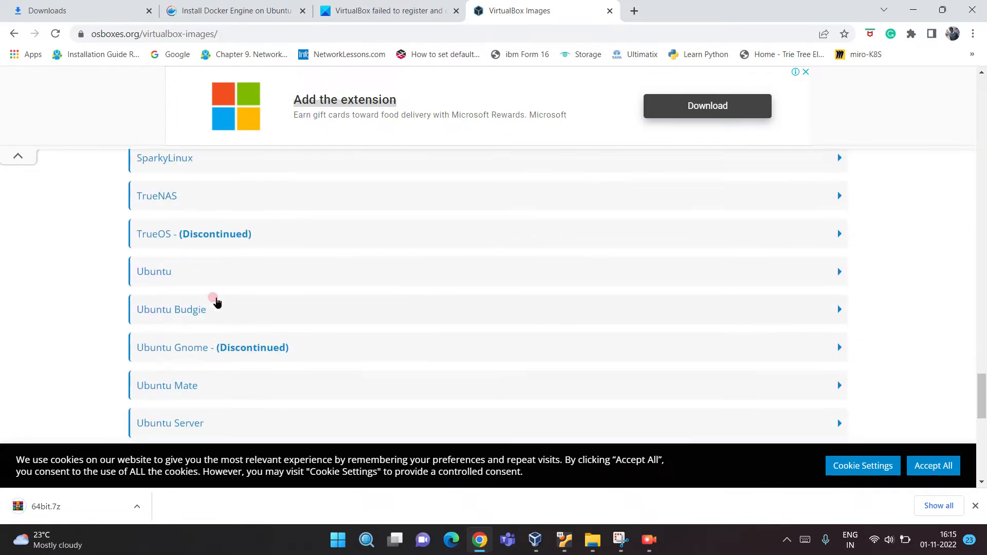
click(175, 274)
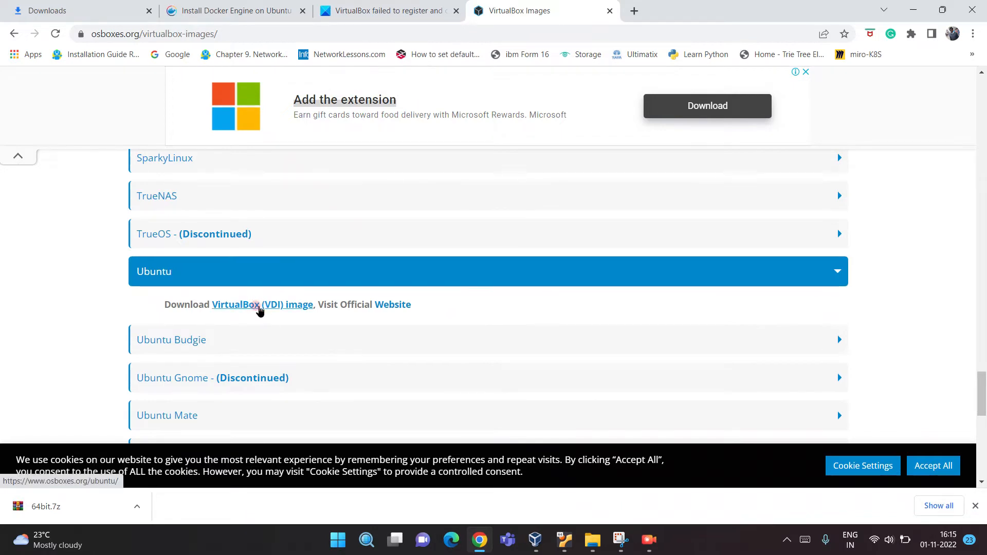
click(258, 307)
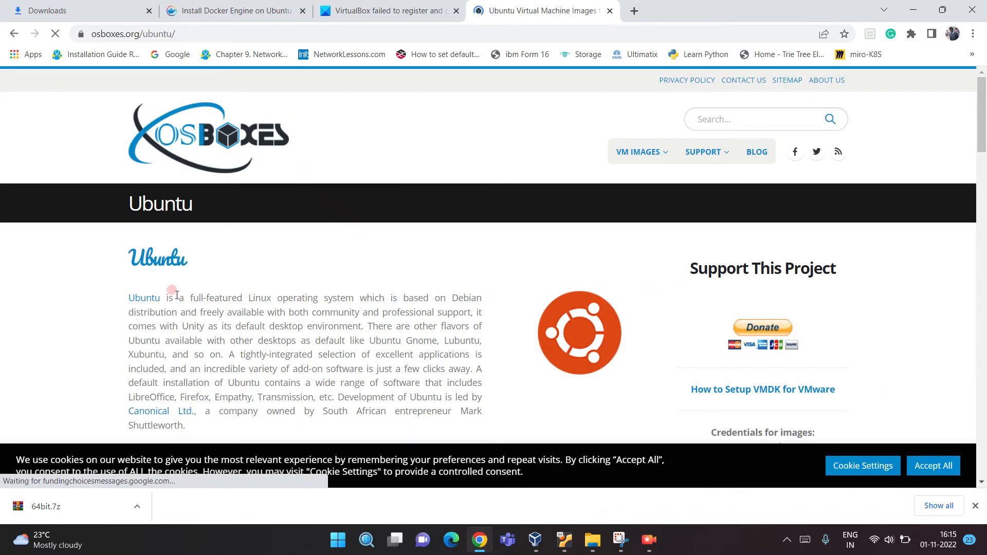
Step: Examine the available Ubuntu releases from 22.04 Jammy Jellyfish down to 18.04.6 Bionic Beaver
scroll(210, 299, down, 7)
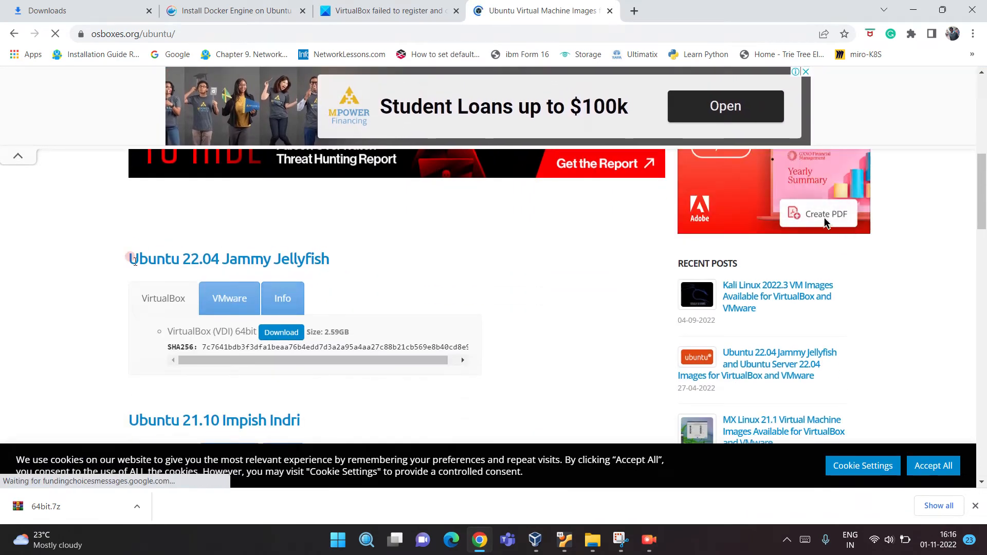
drag(222, 259, 337, 267)
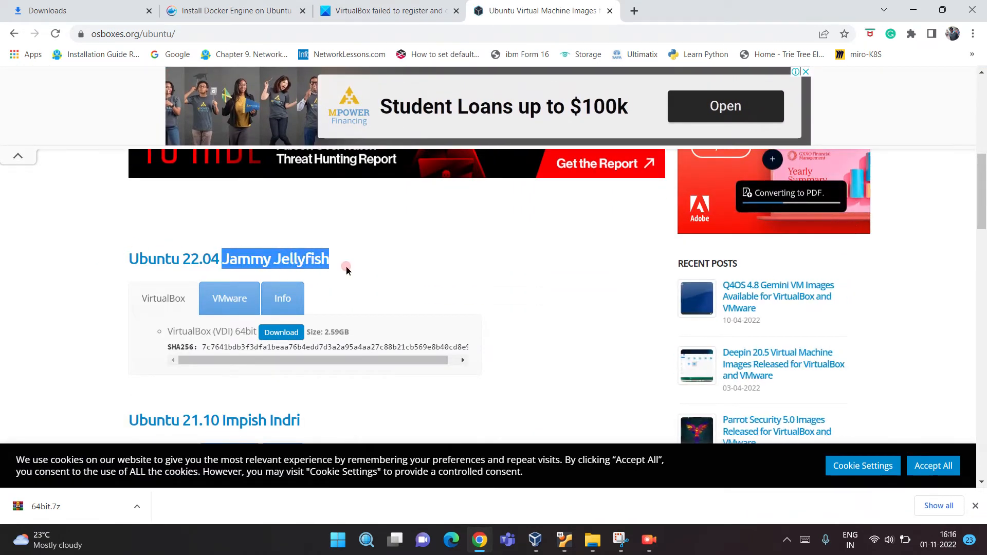
drag(129, 259, 228, 261)
scroll(233, 267, down, 4)
click(133, 257)
scroll(203, 286, down, 3)
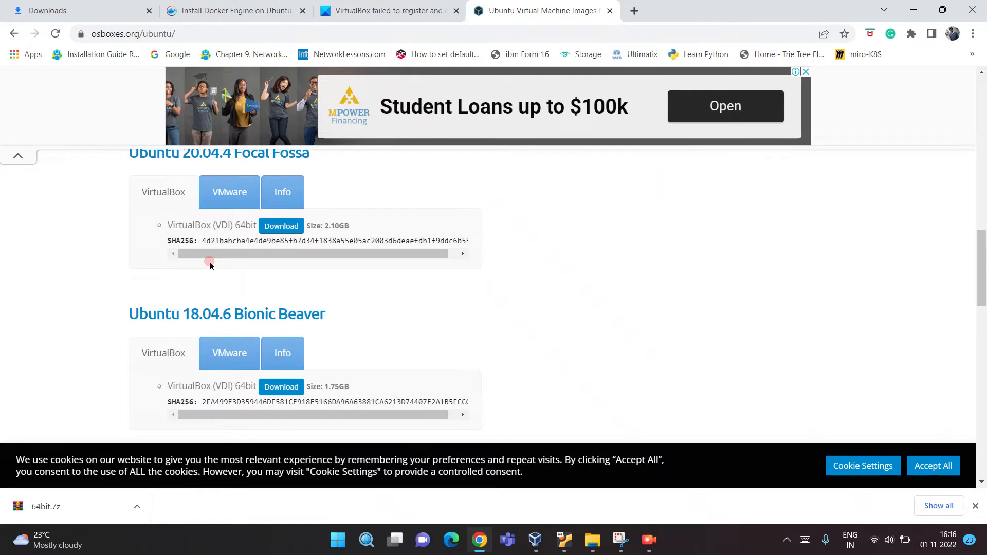
scroll(149, 225, down, 3)
click(150, 225)
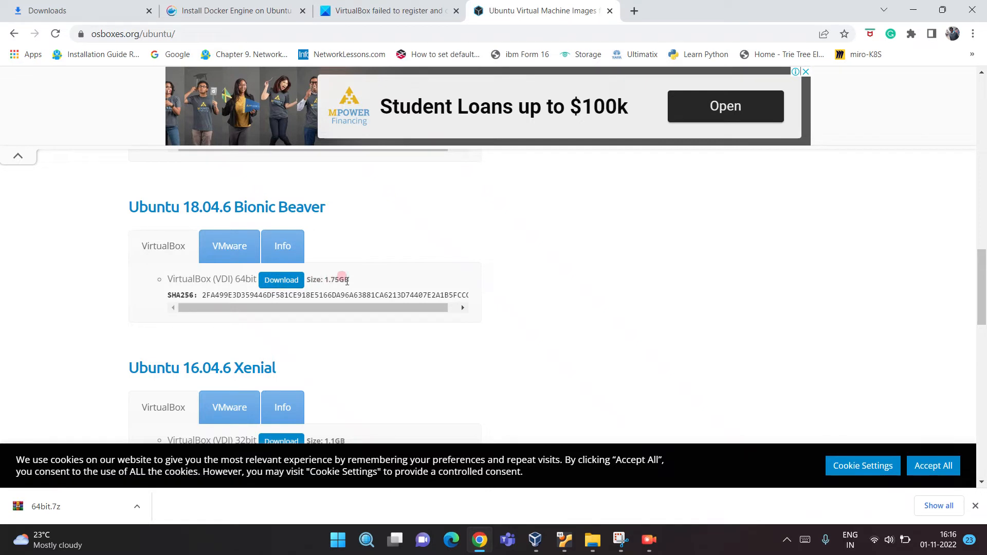
Step: View the Ubuntu 18.04.6 image's info and VirtualBox download details, and check the ububtu machine in VirtualBox Manager
click(273, 247)
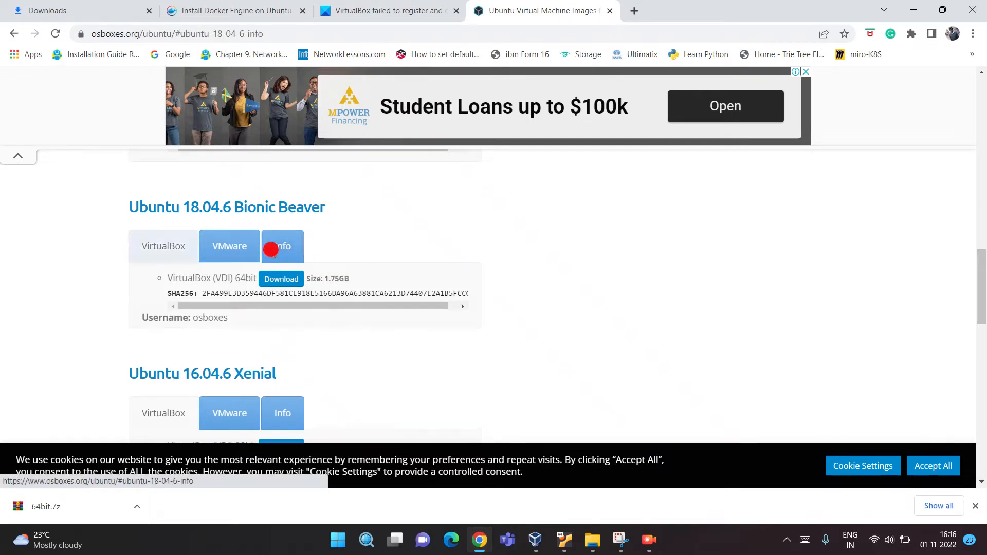
click(153, 248)
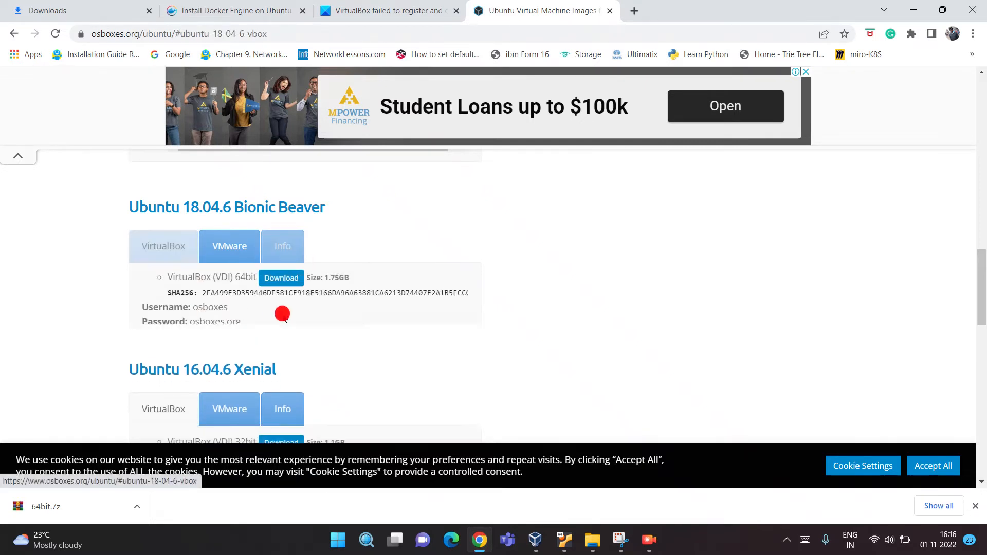
click(535, 540)
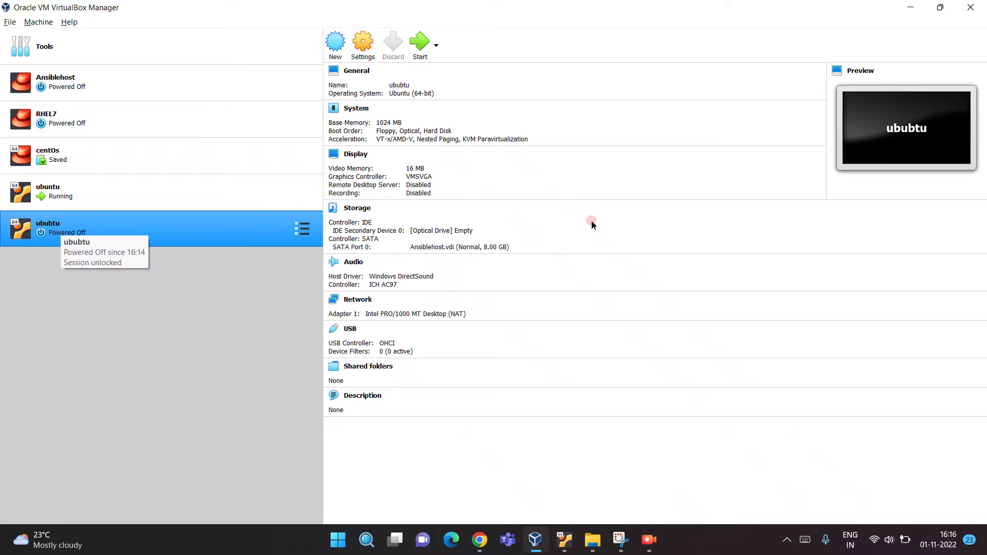
click(914, 9)
Step: Return to Chrome and examine the default username and password in the Ubuntu 18.04.6 image's info
click(277, 232)
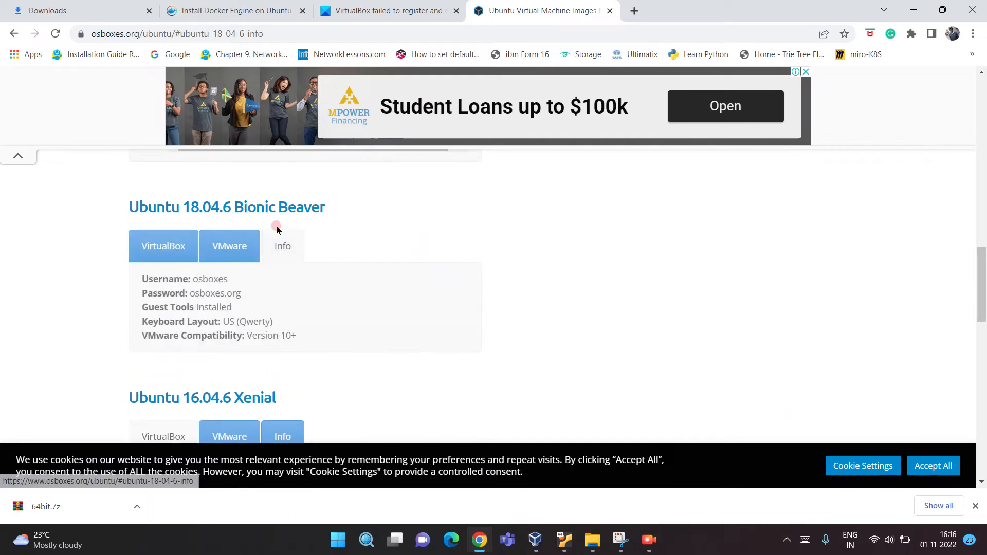
drag(158, 279, 242, 285)
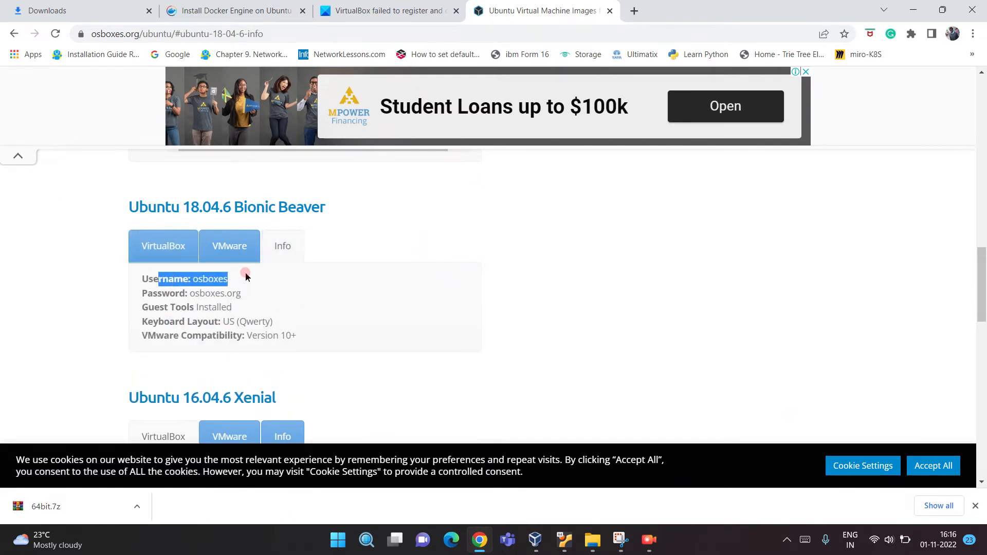
drag(192, 293, 228, 294)
click(247, 298)
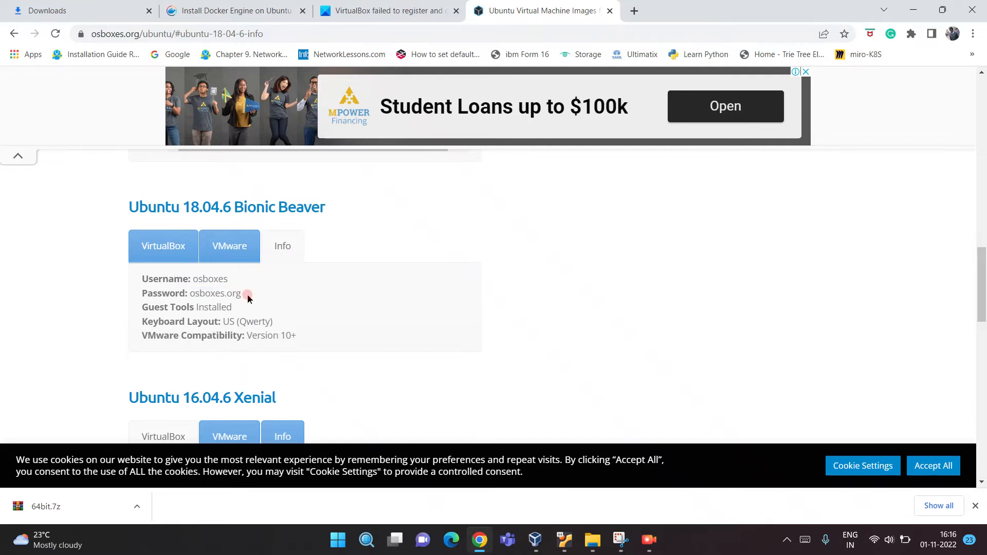
Step: Start downloading the 64-bit VirtualBox (VDI) image of Ubuntu 18.04.6 Bionic Beaver and pause the download
click(173, 255)
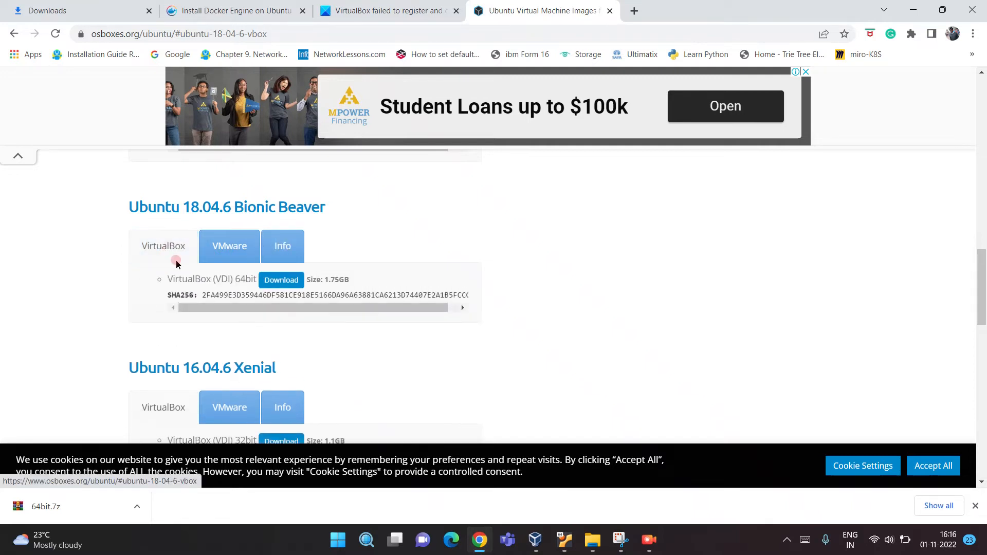
click(273, 279)
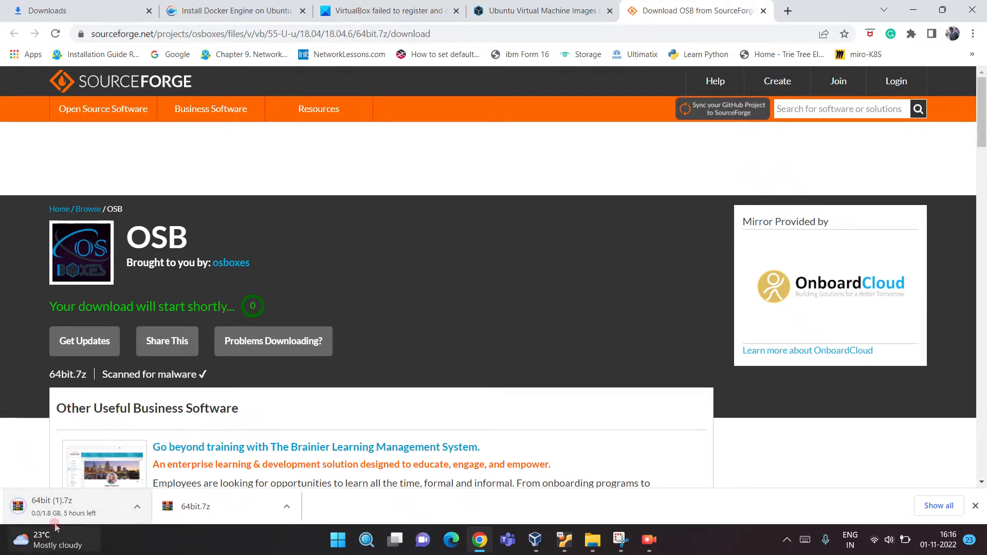
click(135, 507)
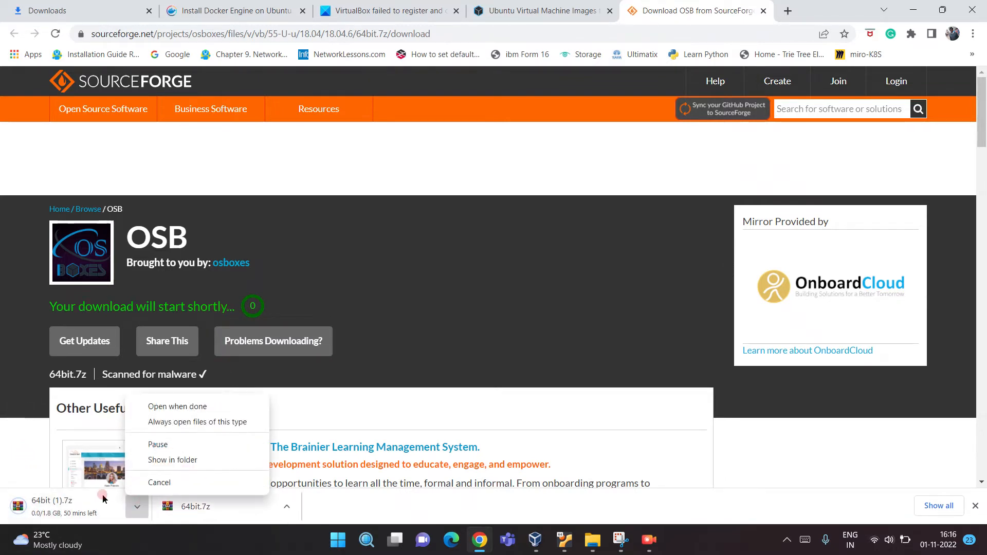
click(144, 452)
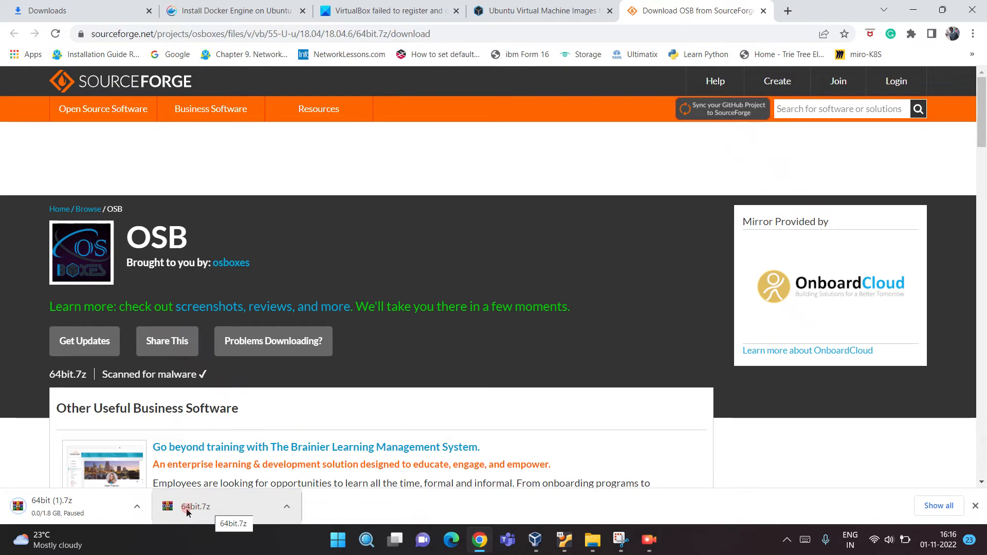
Step: Show the already downloaded 64bit.7z archive in its folder
click(285, 507)
click(305, 460)
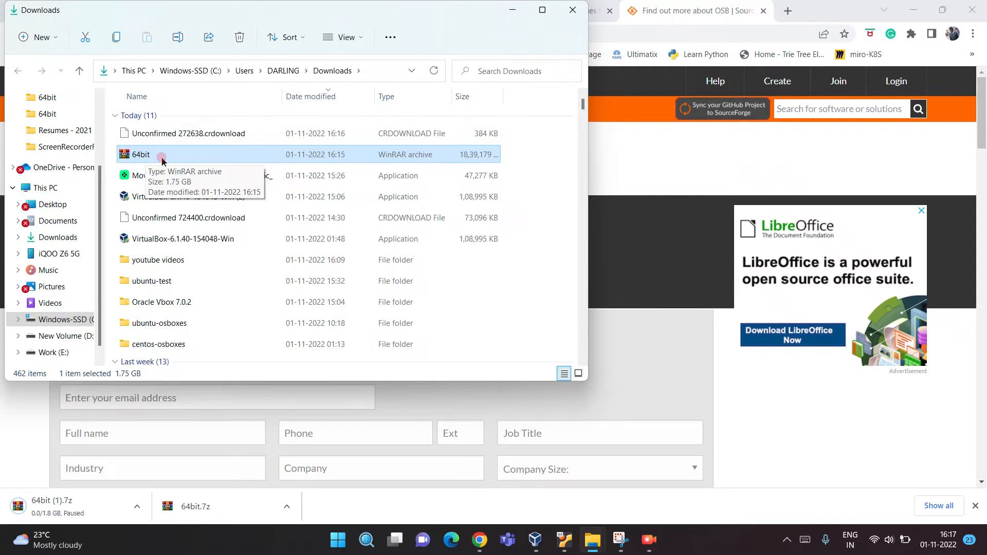
Step: Switch to VirtualBox Manager and remove the powered-off ububtu machine, deleting all its files
click(536, 540)
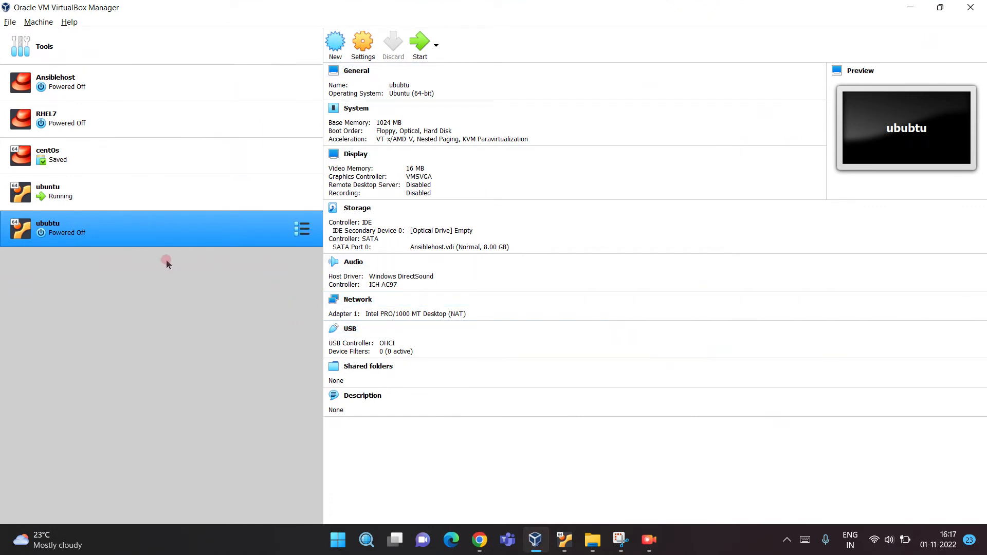
right_click(103, 231)
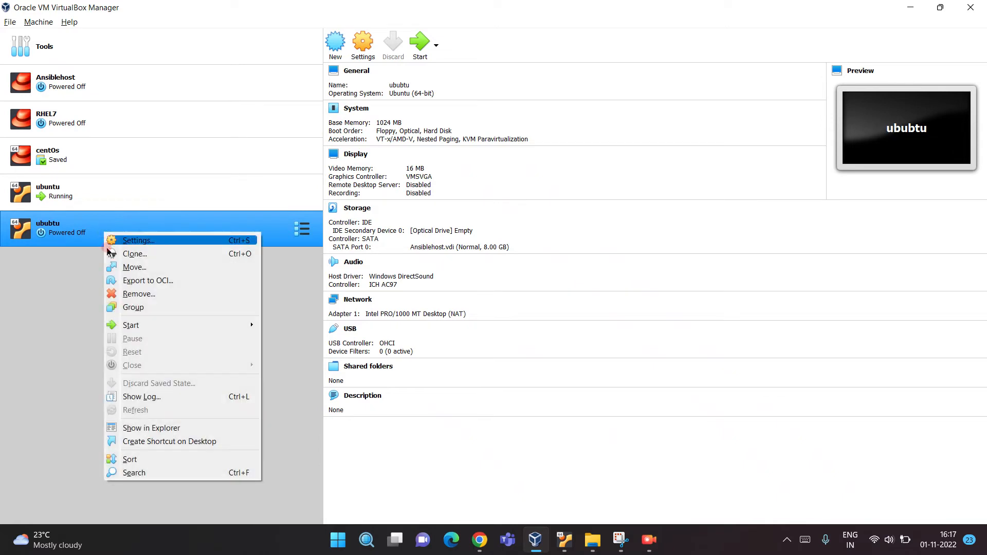
click(133, 295)
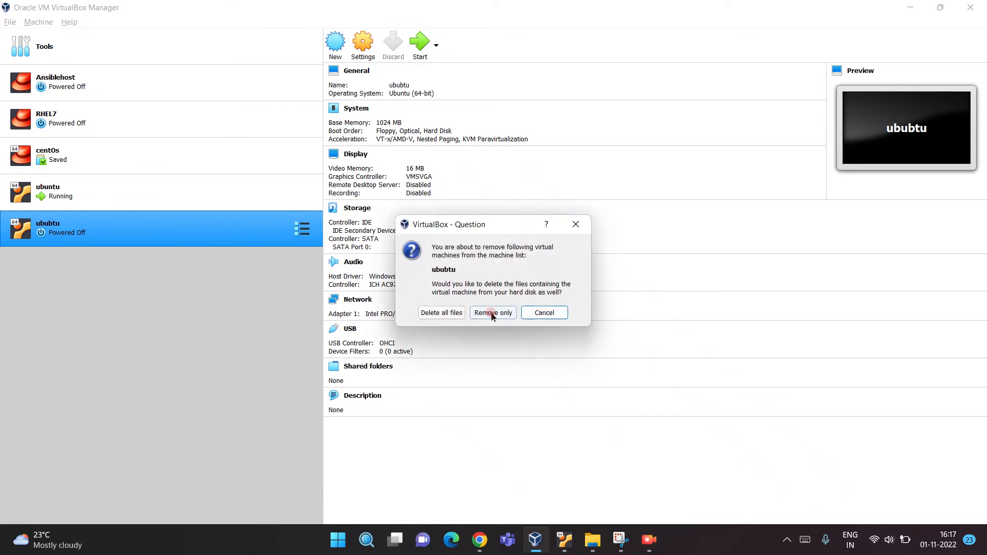
click(448, 313)
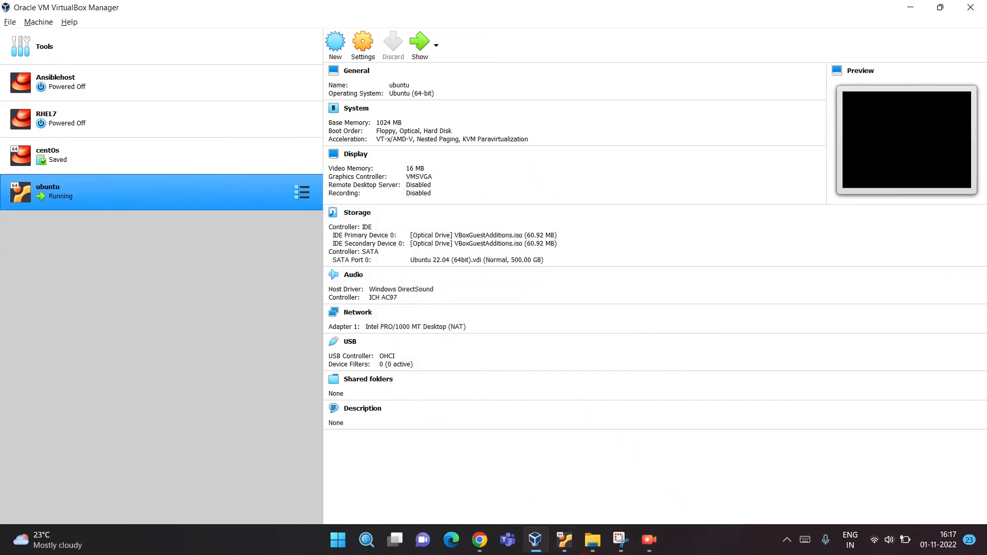
Step: In the Downloads folder, create a folder named ubuntu-18.04, move the 64bit archive into it and open the folder
mouse_move(592, 540)
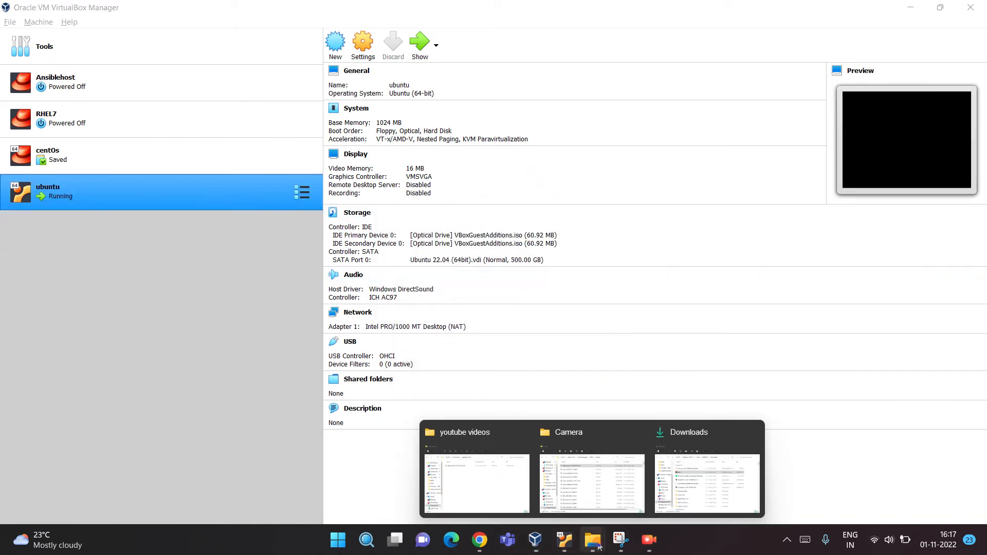
click(687, 488)
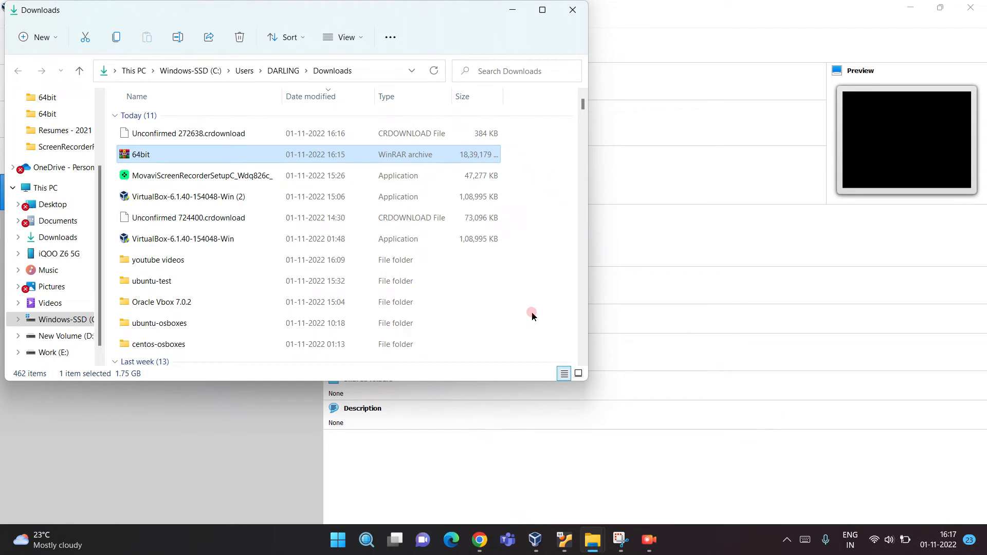
key(ctrl+shift+n)
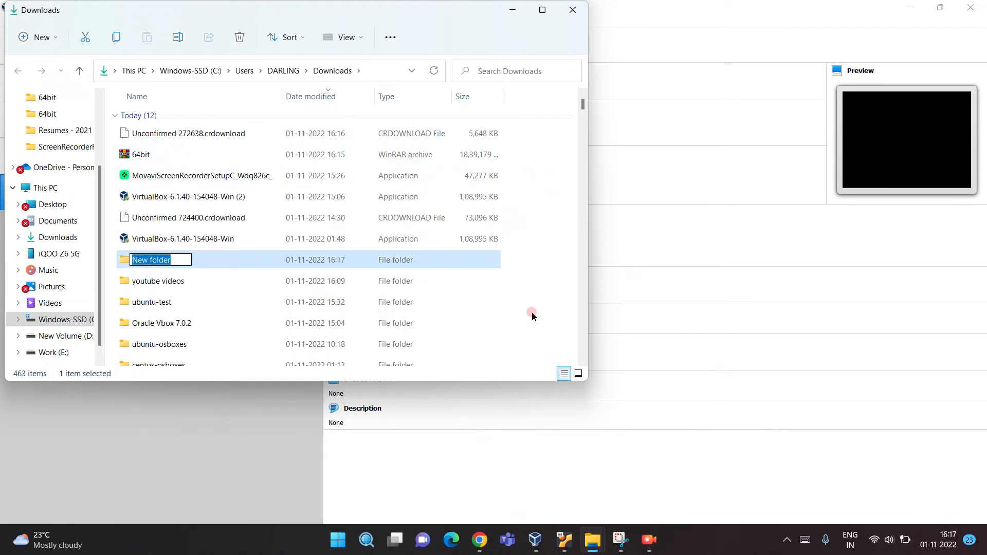
text(ubuntu-18.04)
key(Return)
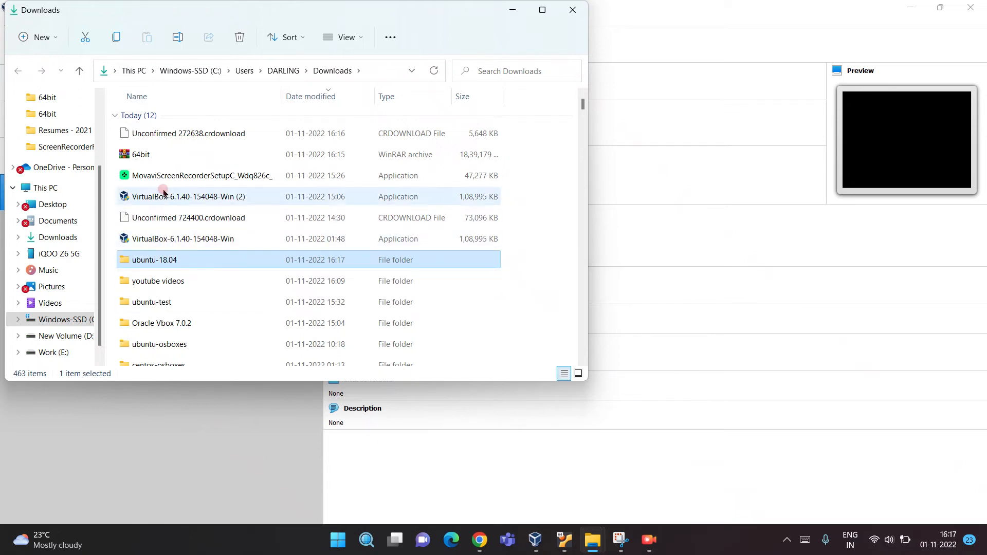
drag(155, 156, 161, 179)
double_click(194, 240)
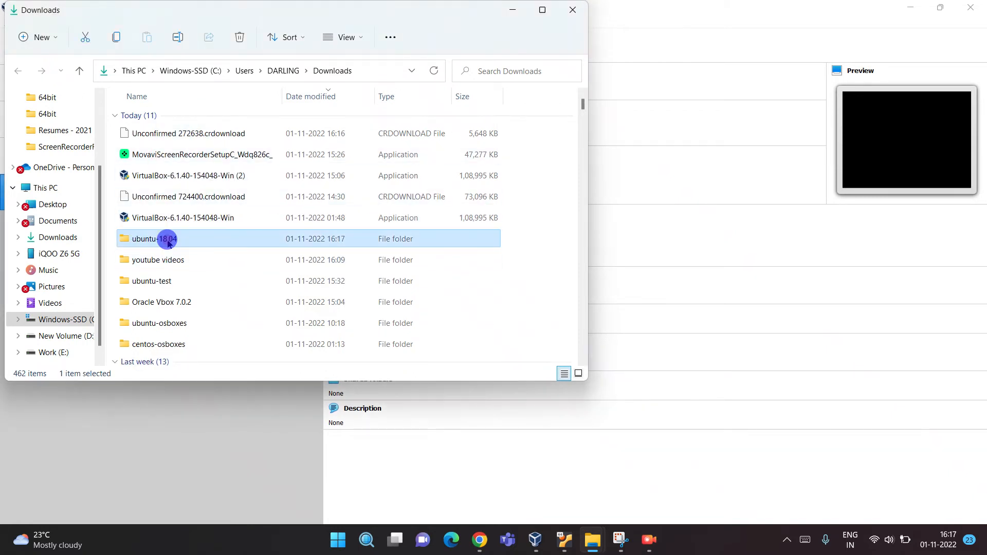
Step: Extract the 64bit archive with WinRAR into Downloads\ubuntu-18.04\64bit and close the archive window
click(143, 118)
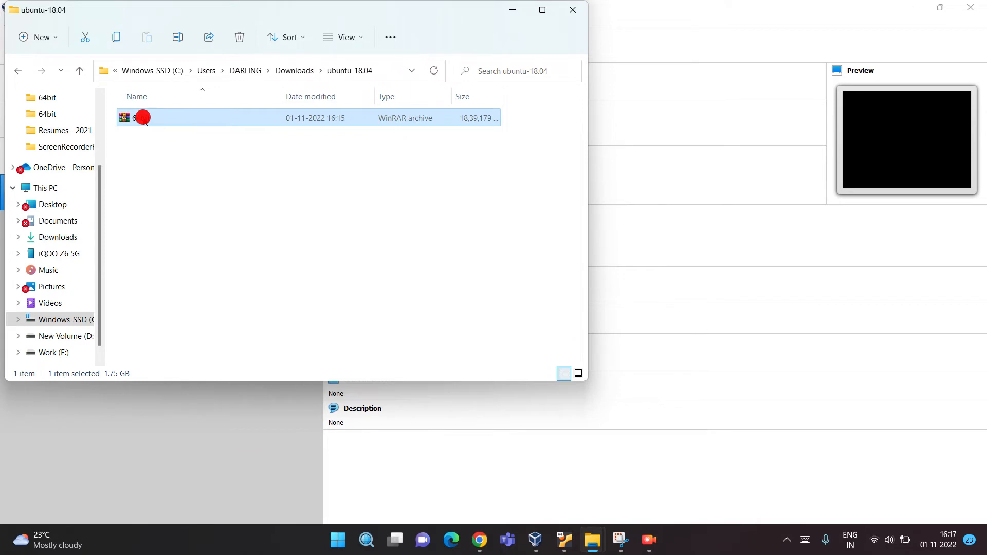
right_click(142, 117)
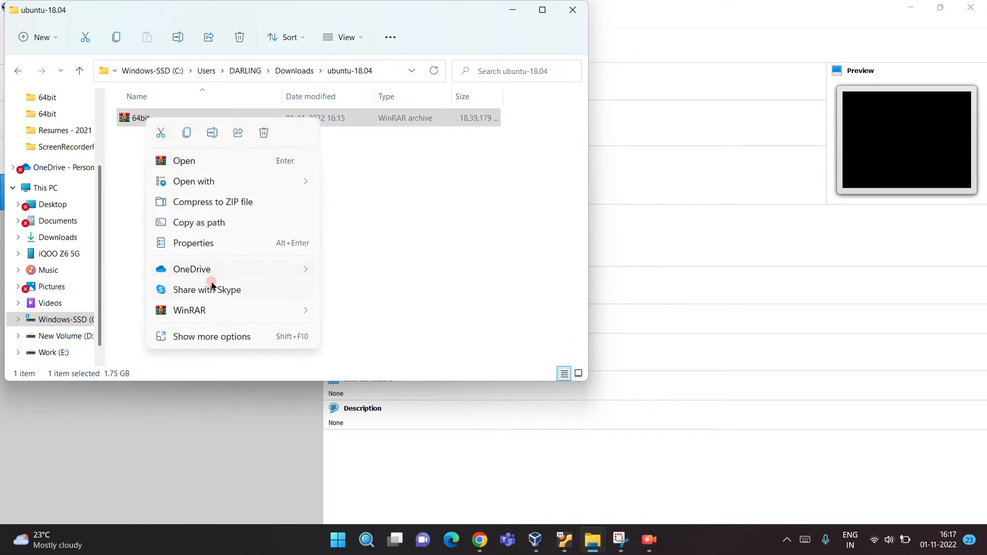
click(207, 312)
click(352, 311)
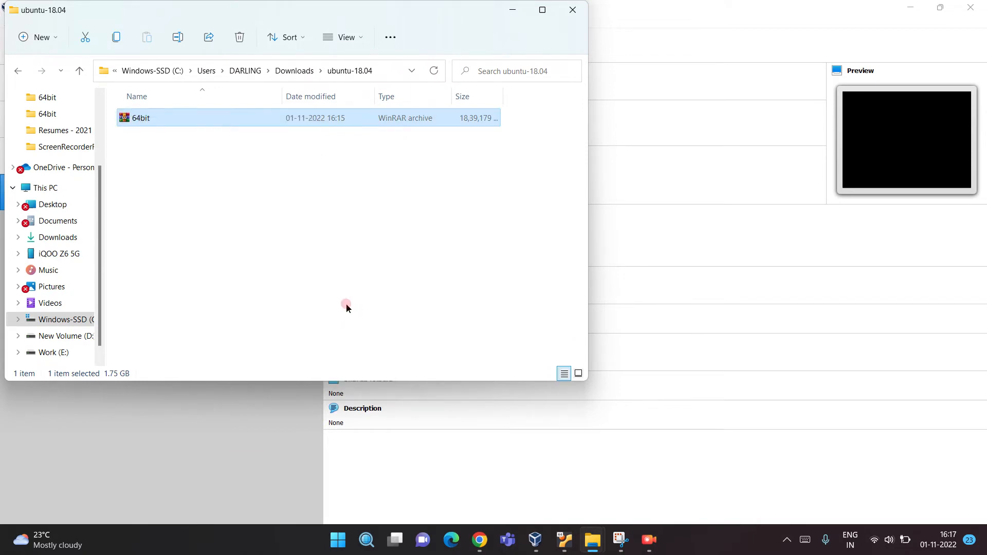
click(174, 123)
click(130, 121)
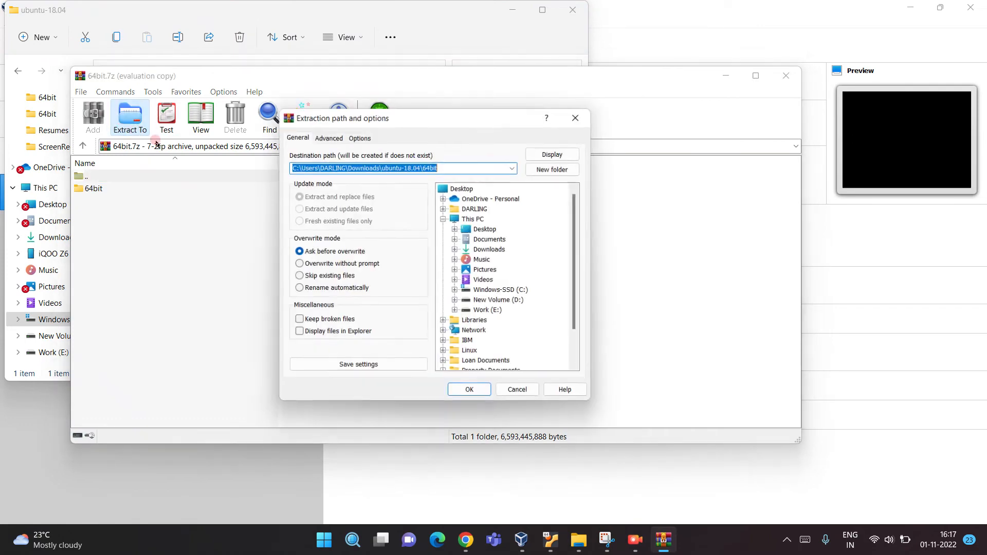
click(487, 263)
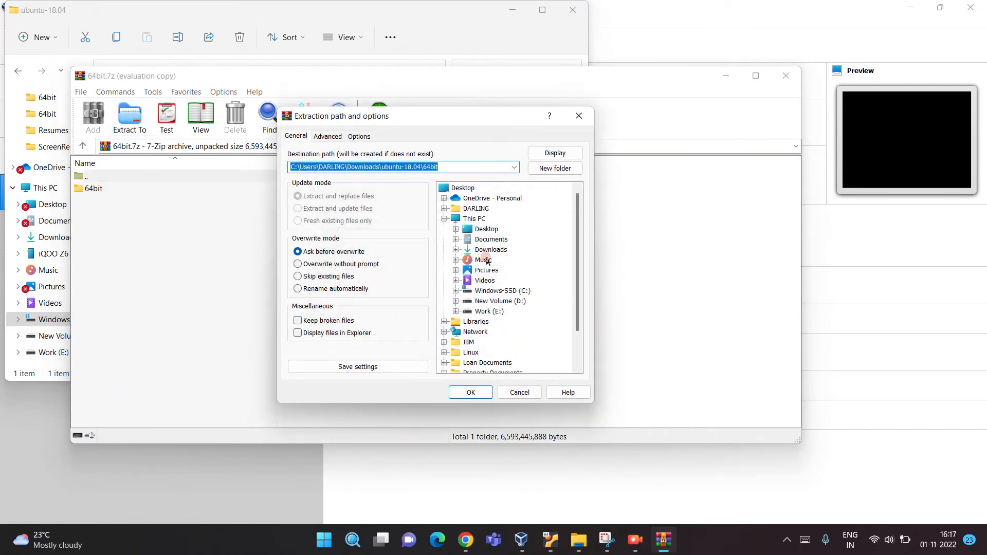
click(472, 393)
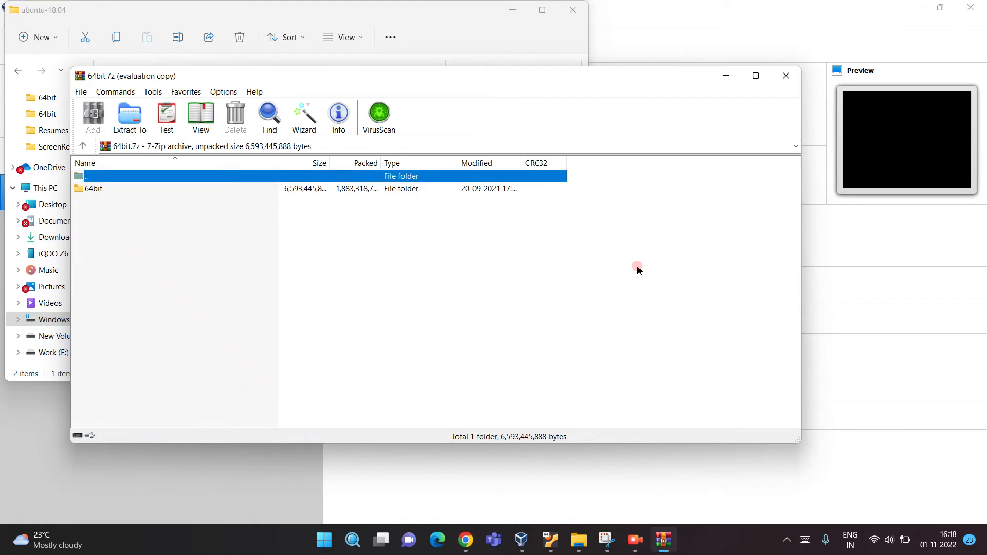
click(786, 75)
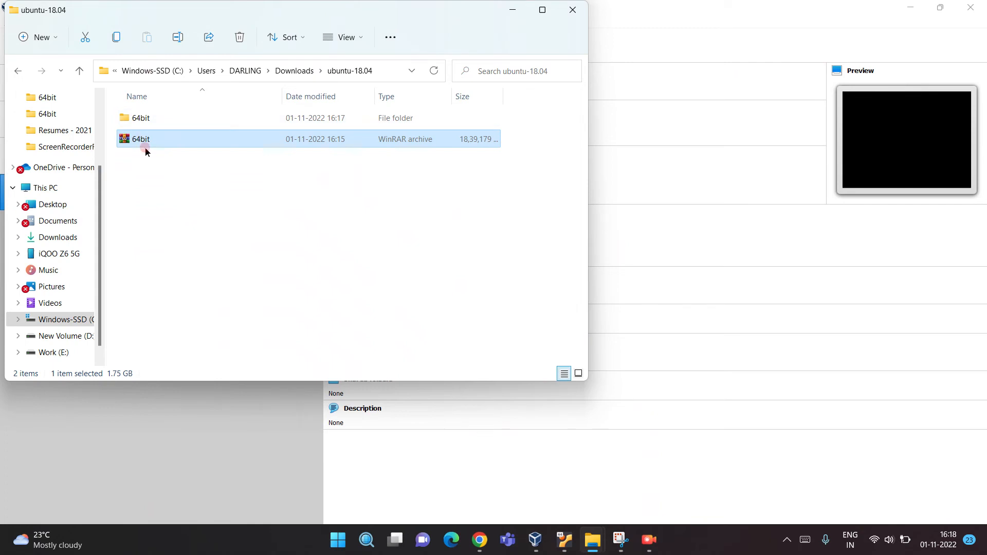
Step: Open the nested 64bit folders and examine the extracted Ubuntu 18.04.6 (64bit) disk image and its folder path
double_click(139, 119)
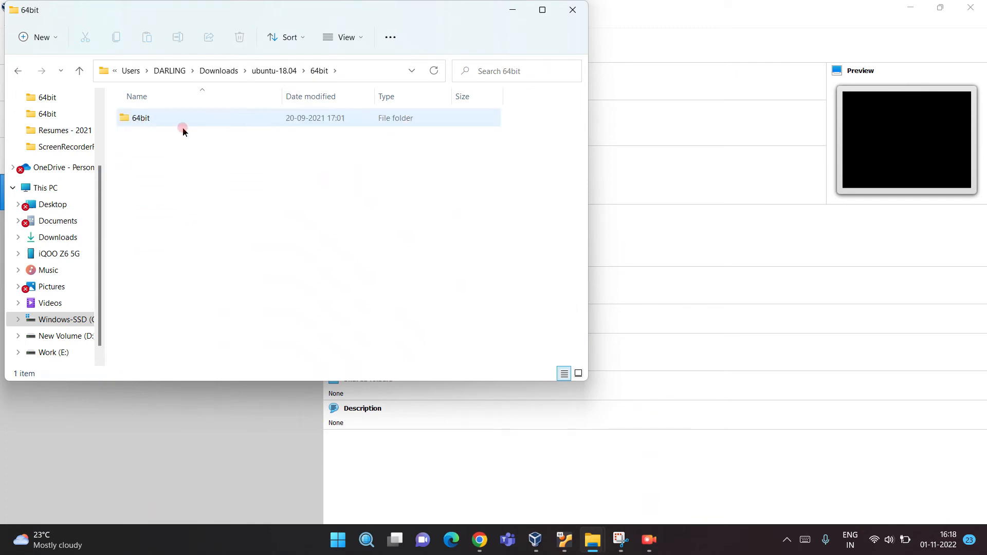
double_click(155, 122)
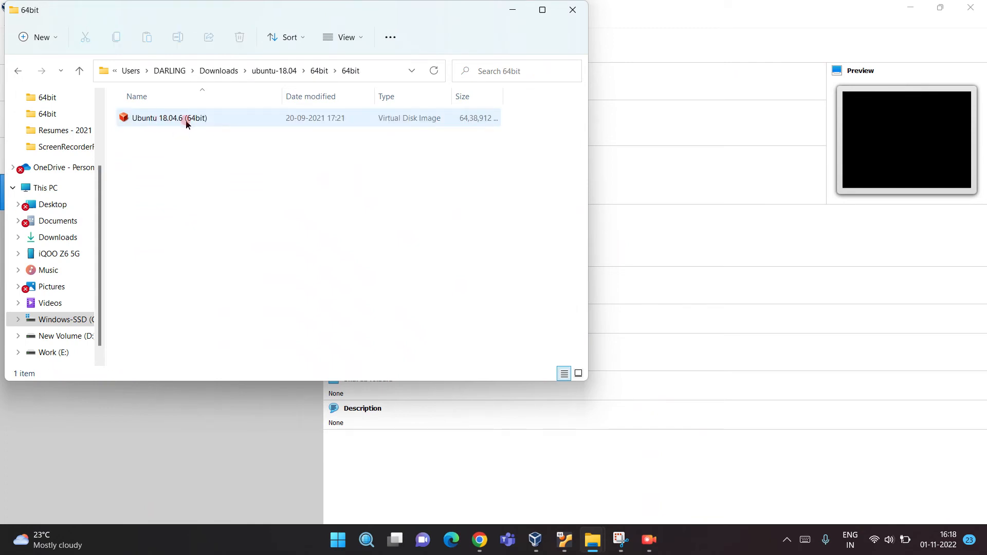
click(322, 75)
click(275, 71)
Step: In VirtualBox Manager, start creating a new virtual machine and name it ubuntu-18.04
click(536, 540)
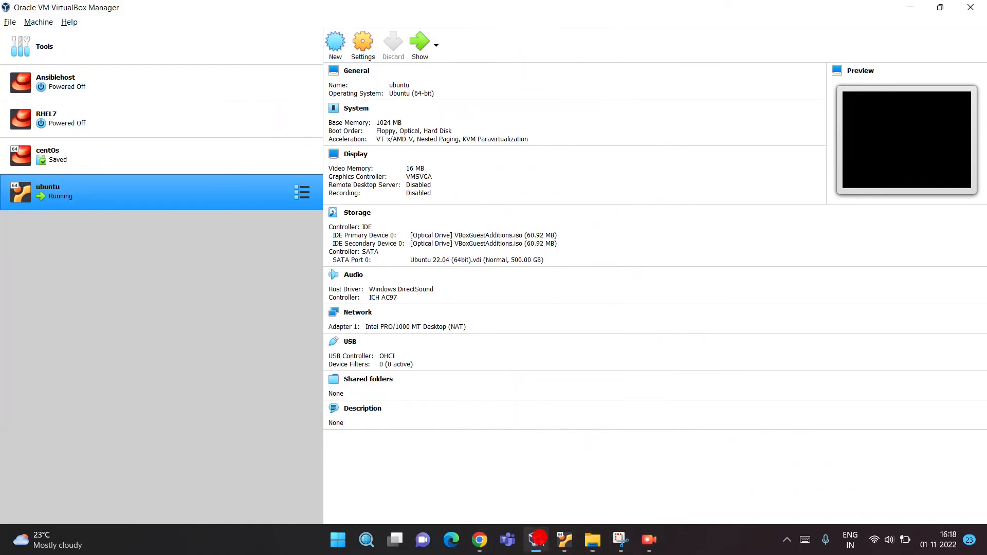
click(335, 42)
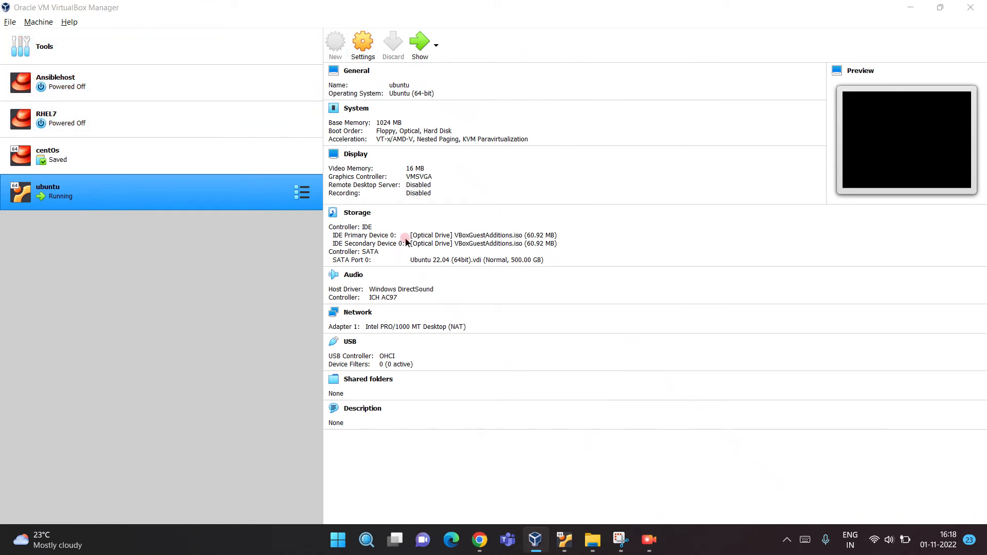
click(419, 206)
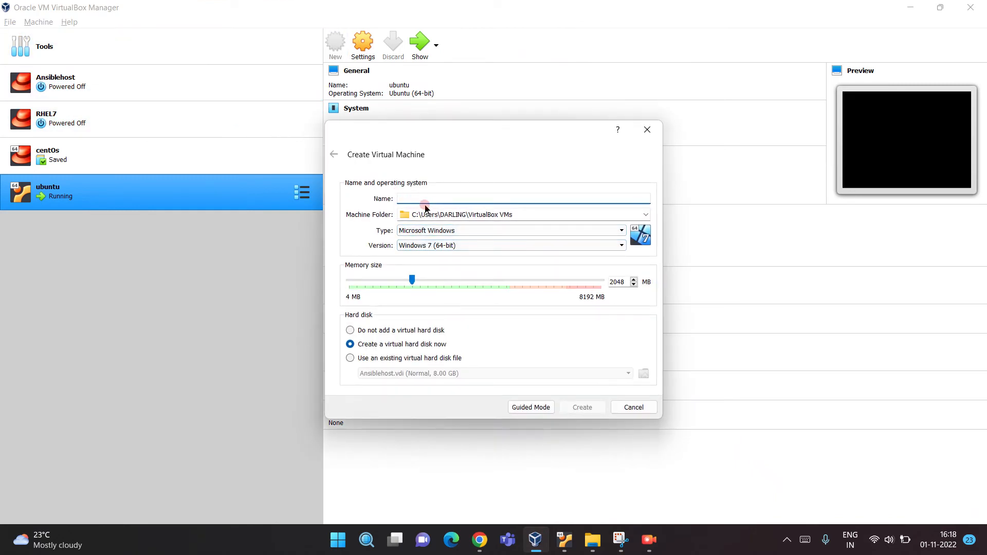
text(ubuntu-18.04)
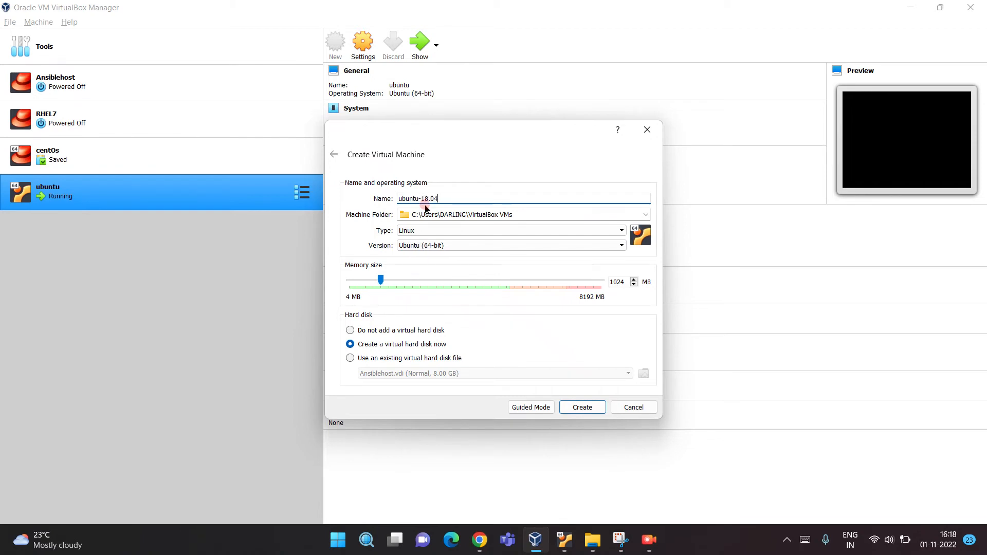
Step: Set the new machine's folder to the inner 64bit folder, Downloads\ubuntu-18.04\64bit\64bit
click(646, 215)
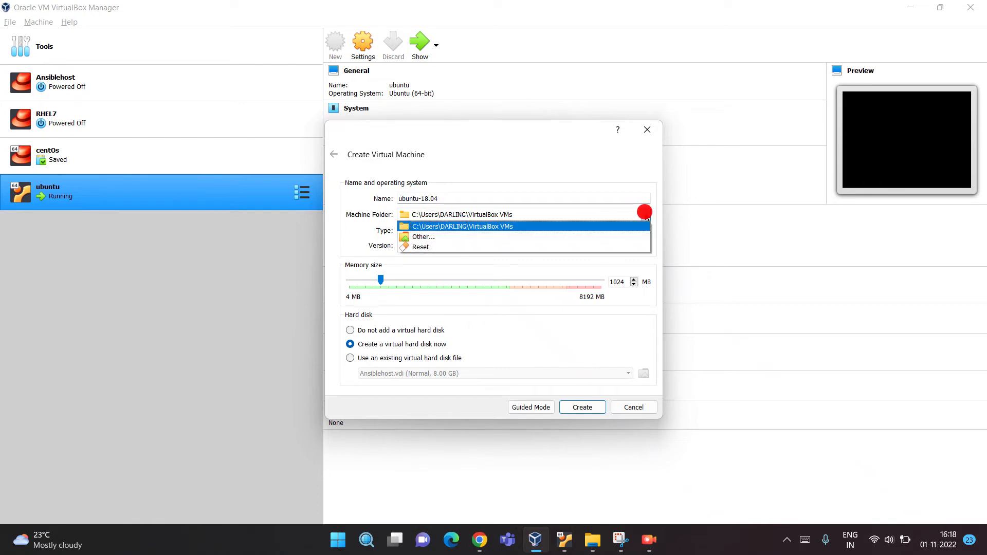
click(487, 237)
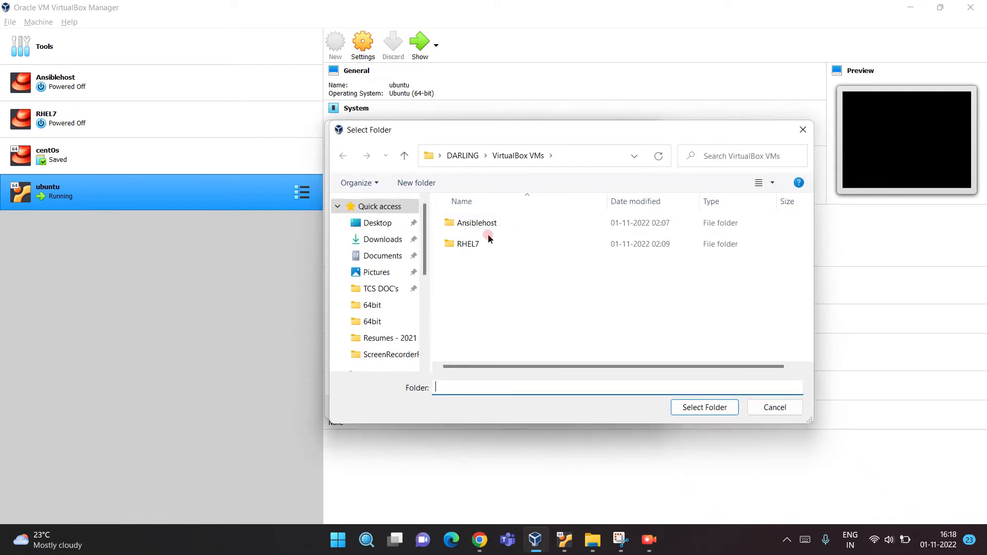
scroll(381, 301, down, 2)
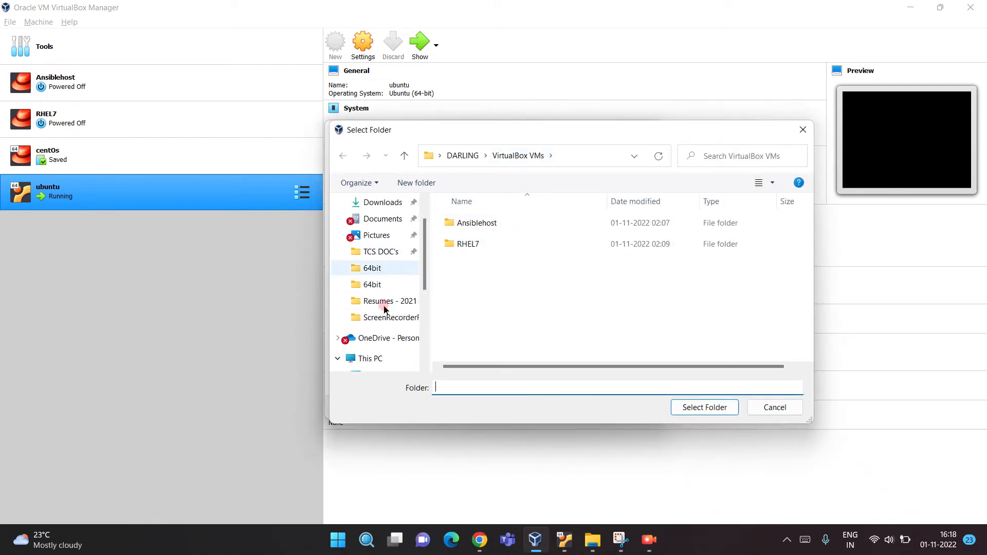
scroll(386, 308, up, 2)
click(378, 240)
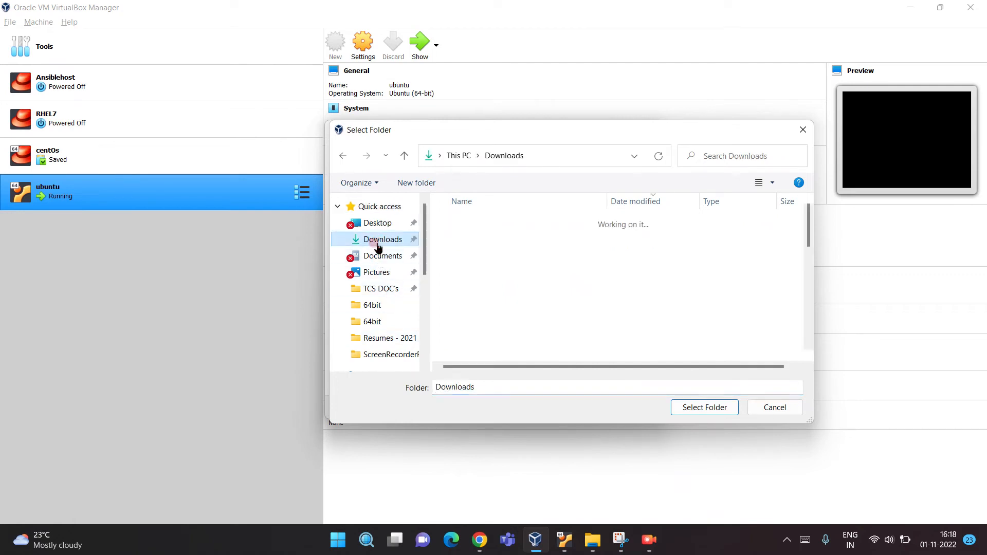
double_click(517, 240)
double_click(479, 225)
click(473, 224)
double_click(473, 224)
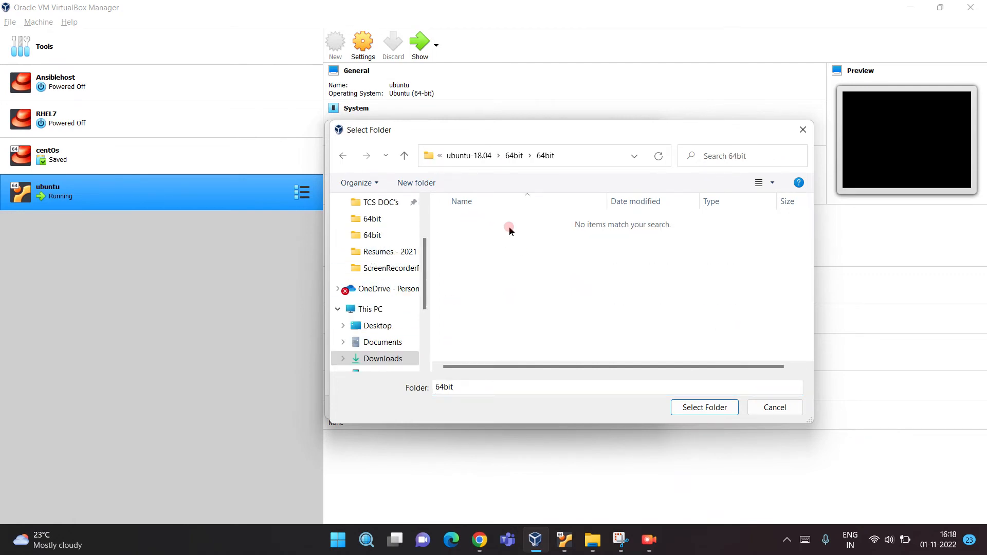
click(514, 156)
click(467, 226)
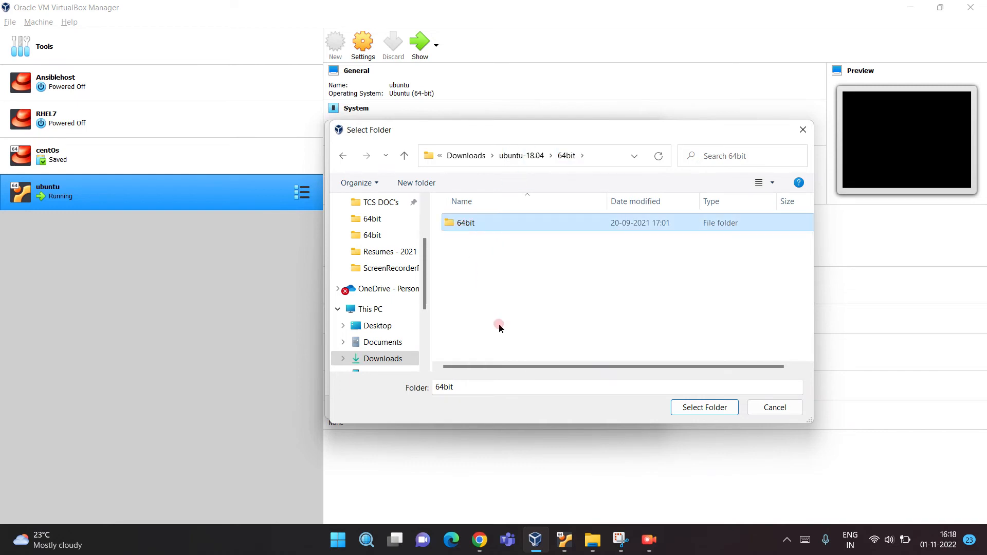
click(705, 407)
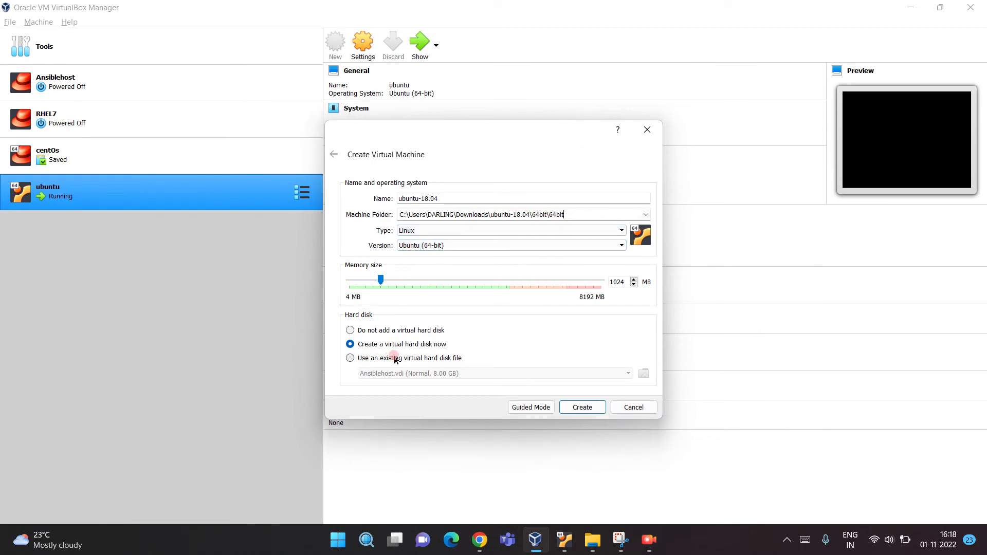
Step: Use an existing virtual hard disk file for the machine, adding and choosing Ubuntu 18.04.6 (64bit).vdi
click(413, 359)
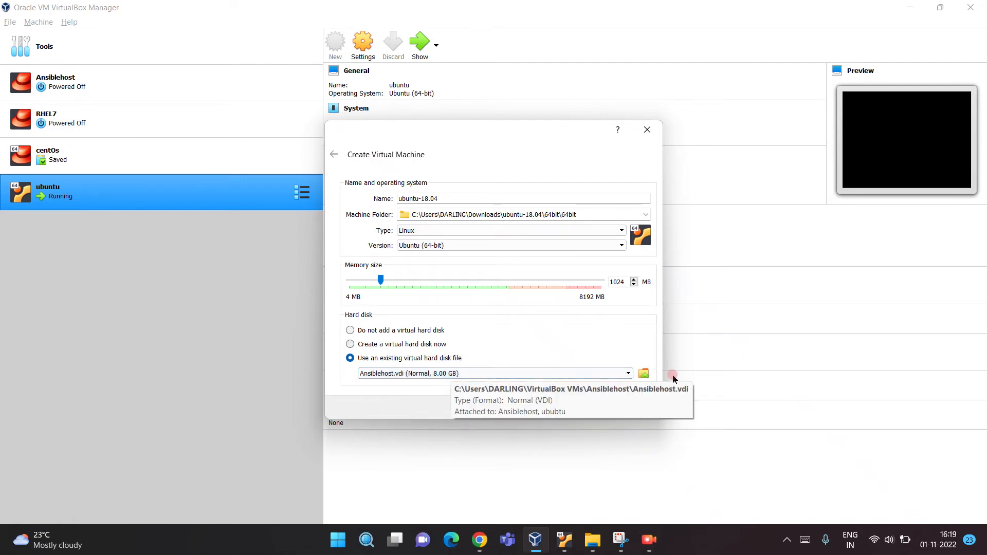
click(644, 374)
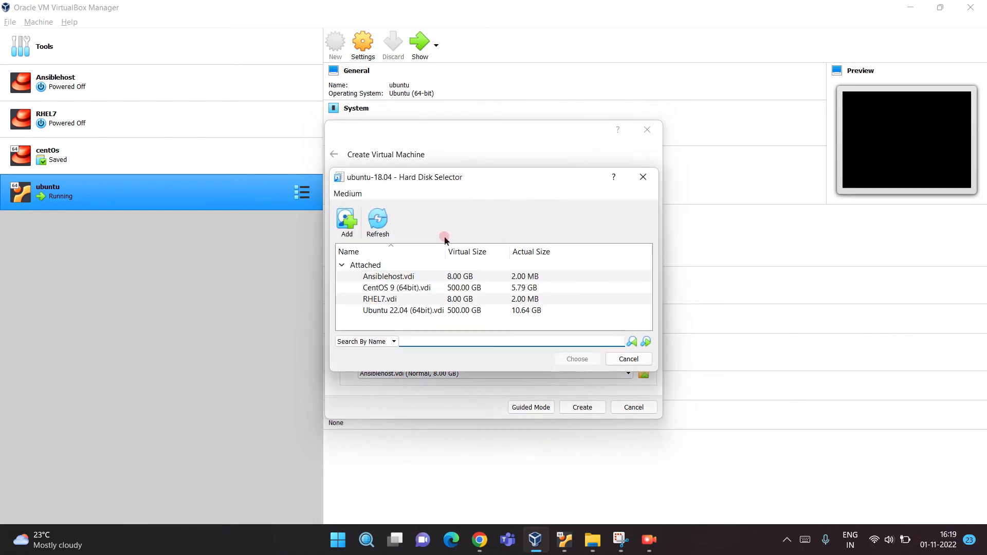
click(352, 226)
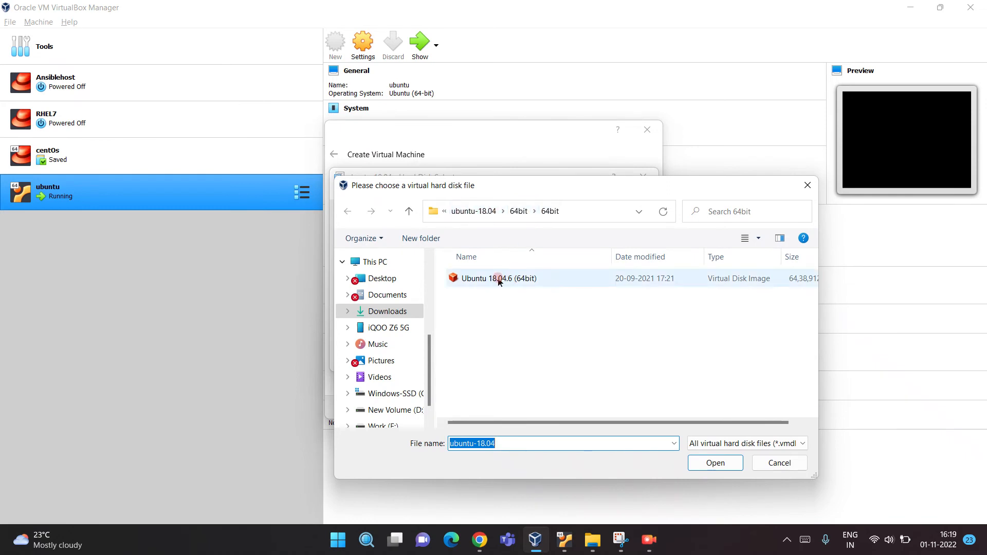
click(462, 278)
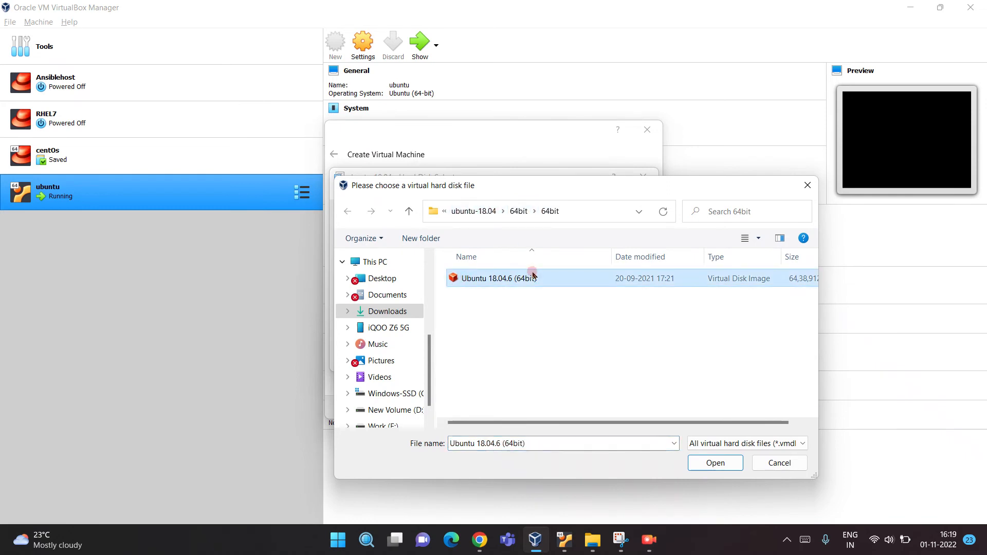
click(716, 463)
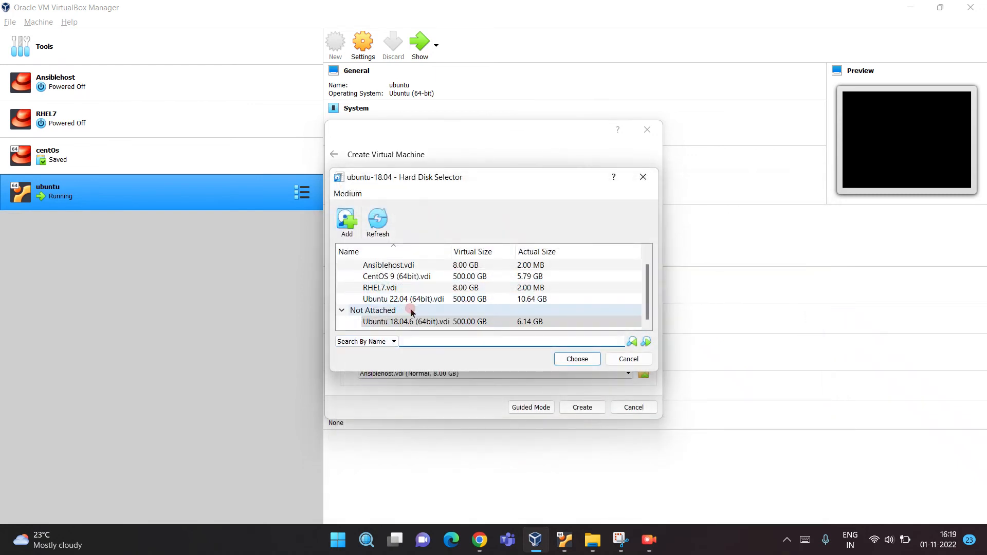
click(577, 361)
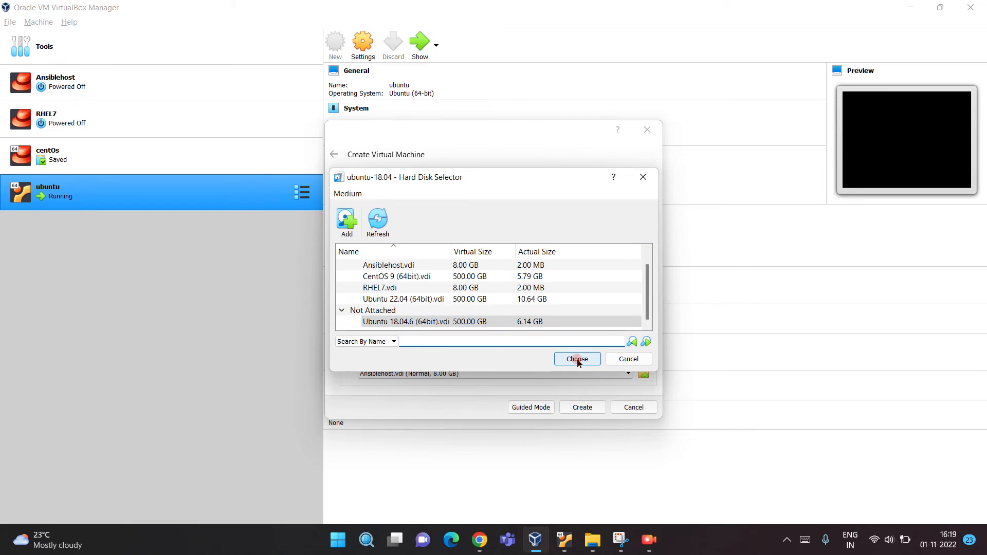
Step: Choose the unattached Ubuntu 18.04.6 (64bit).vdi as the new machine's existing virtual hard disk
click(518, 323)
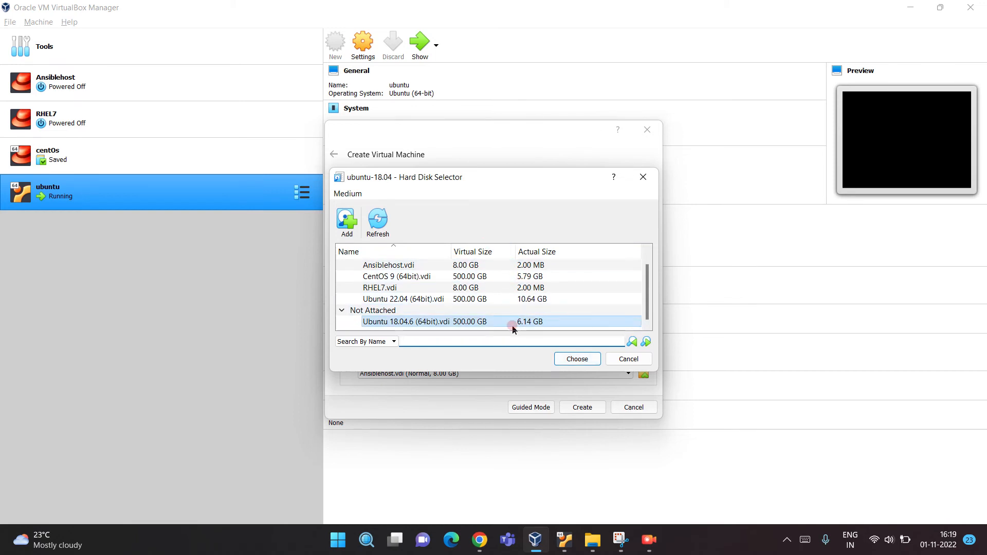
click(533, 323)
click(570, 360)
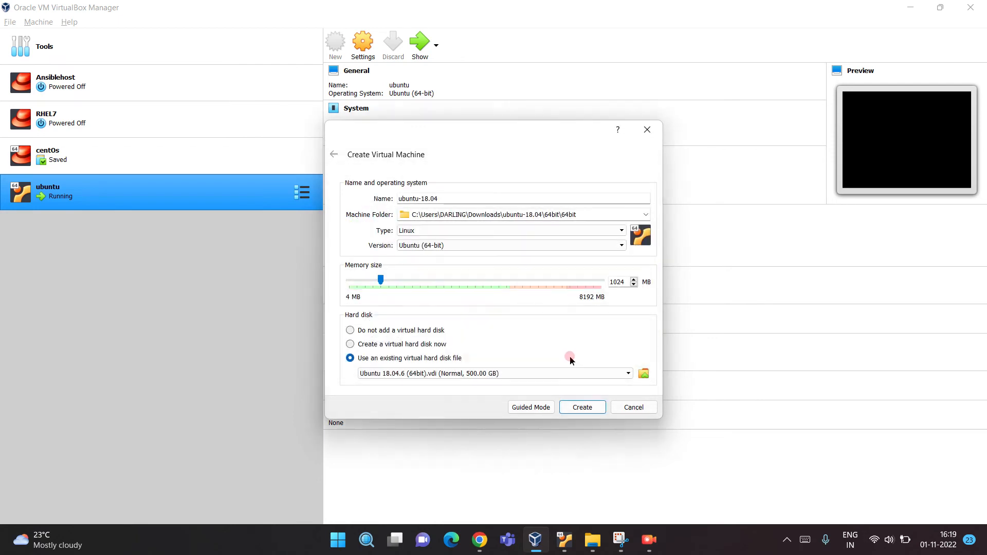
click(521, 373)
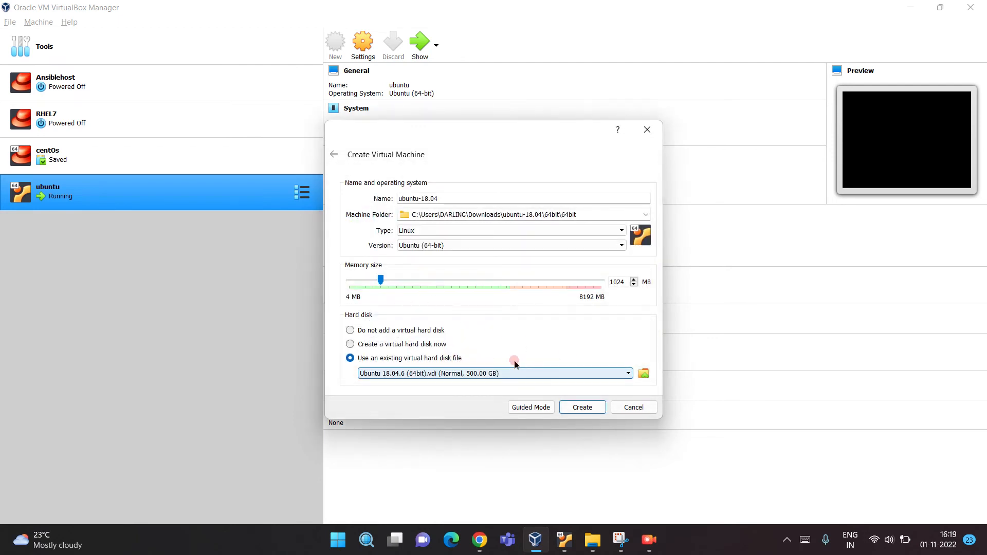
Step: Look for the saved VirtualBox error screenshots in the Pictures folder and check the Snipping Tool's save location
click(587, 539)
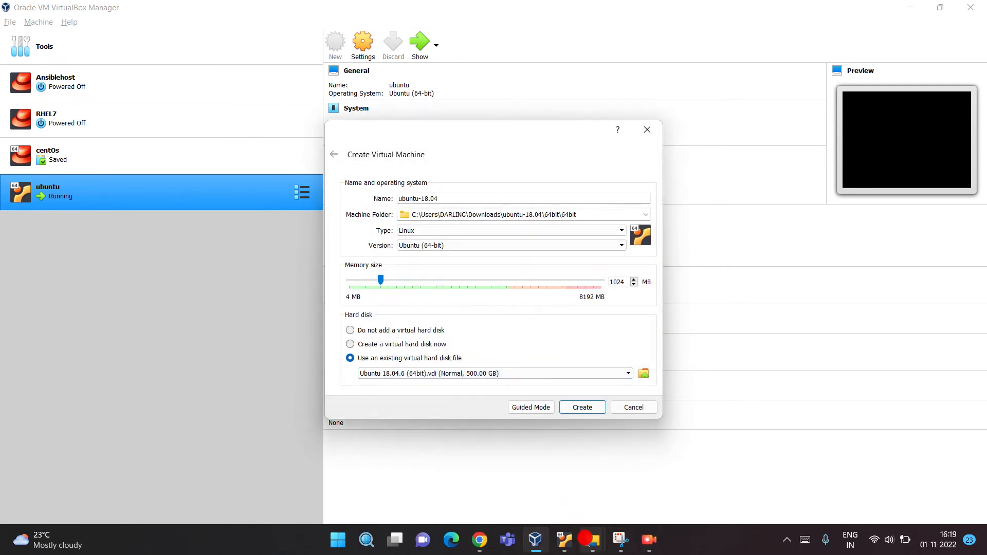
click(591, 479)
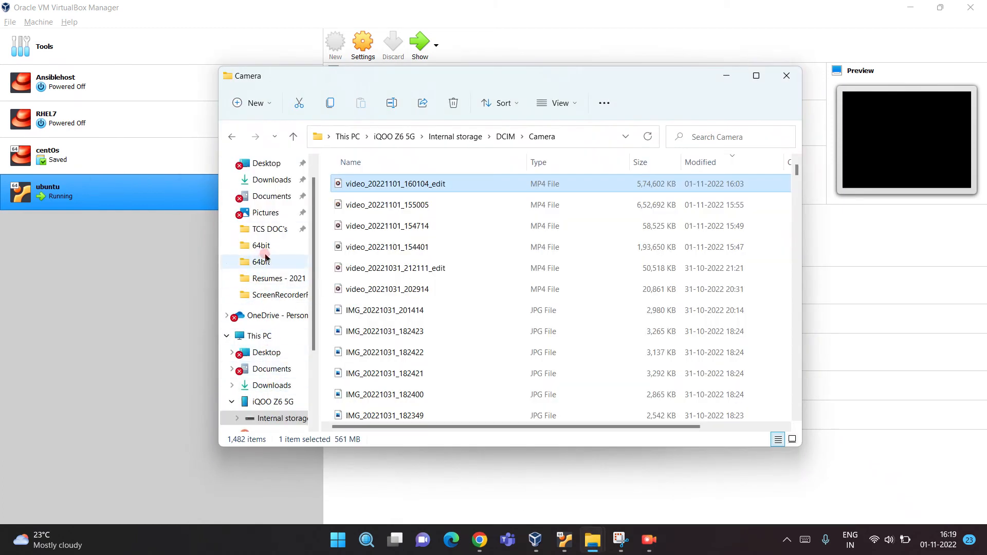
click(266, 213)
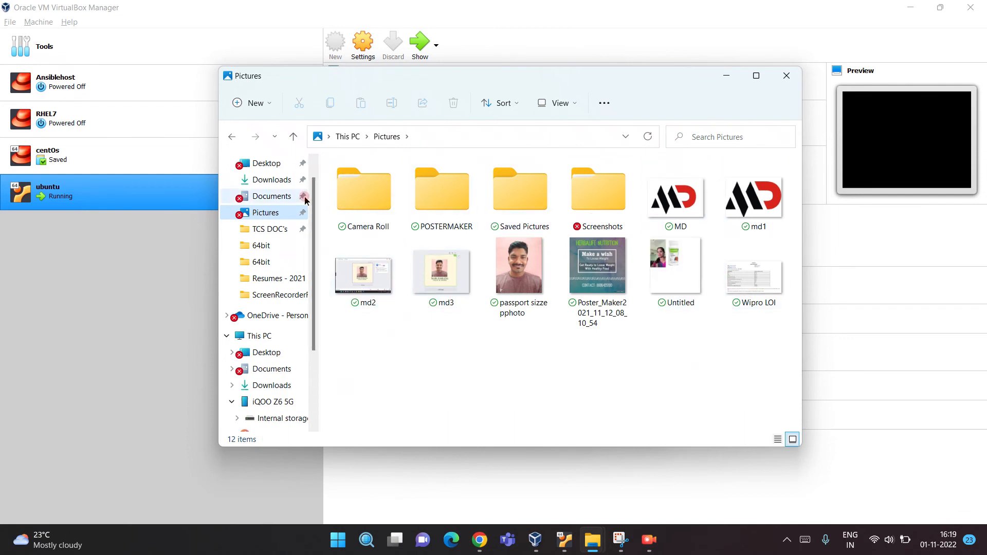
click(621, 539)
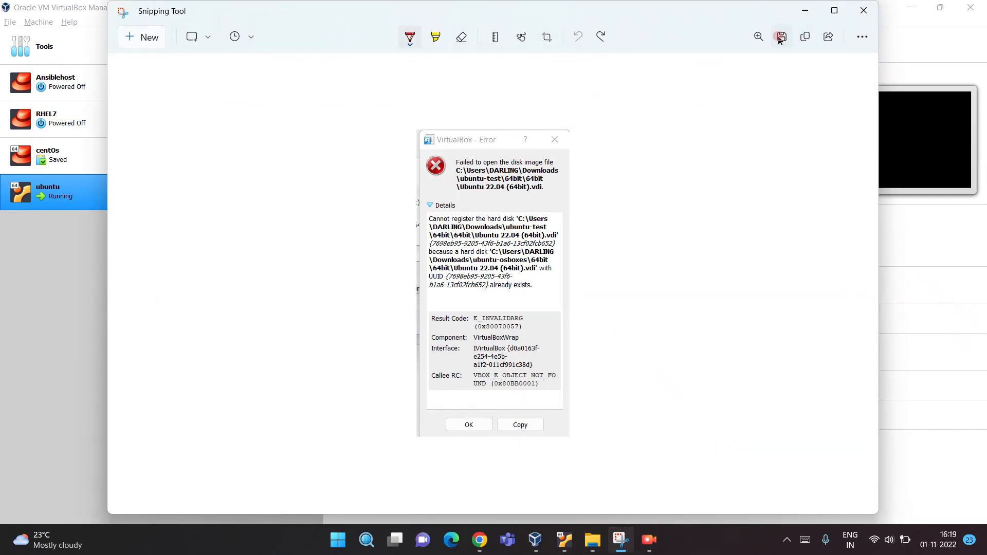
click(781, 37)
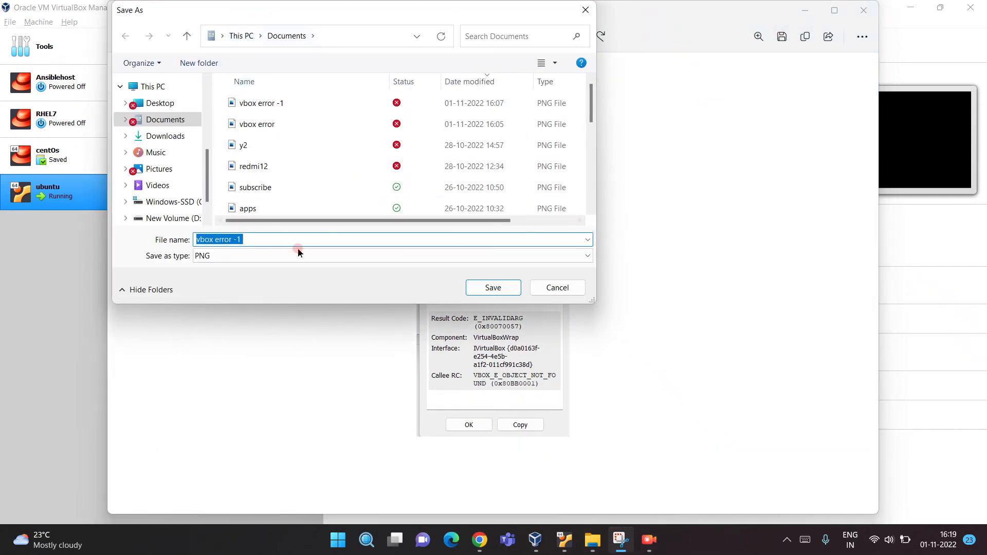
key(Escape)
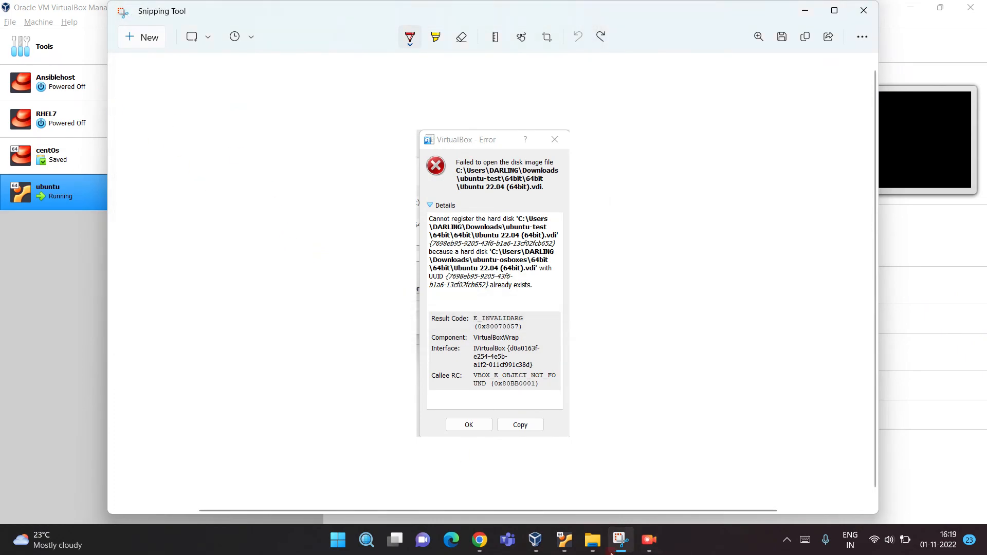
Step: Open the vbox error and vbox error -1 images from the Documents folder and examine the disk registration error and its details
mouse_move(592, 540)
mouse_move(472, 488)
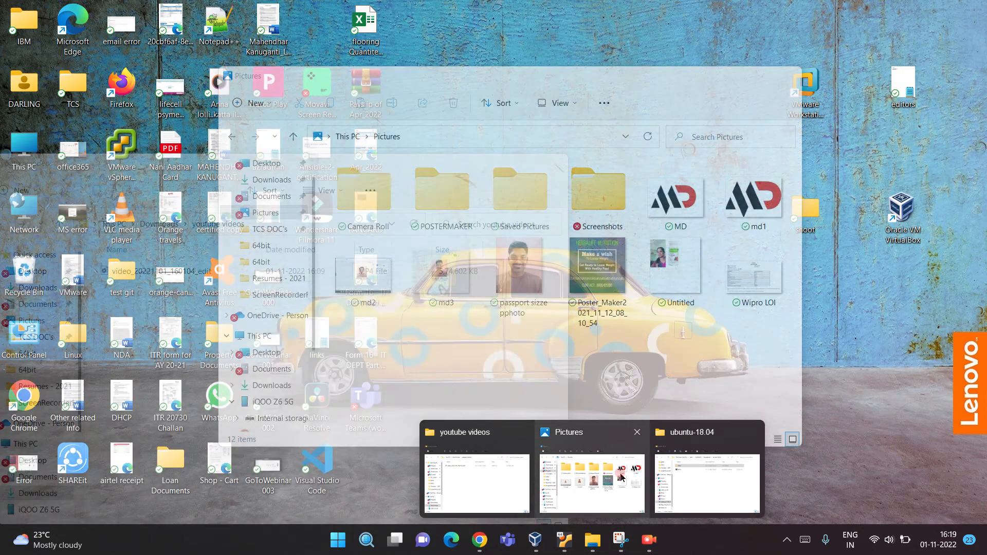
click(693, 453)
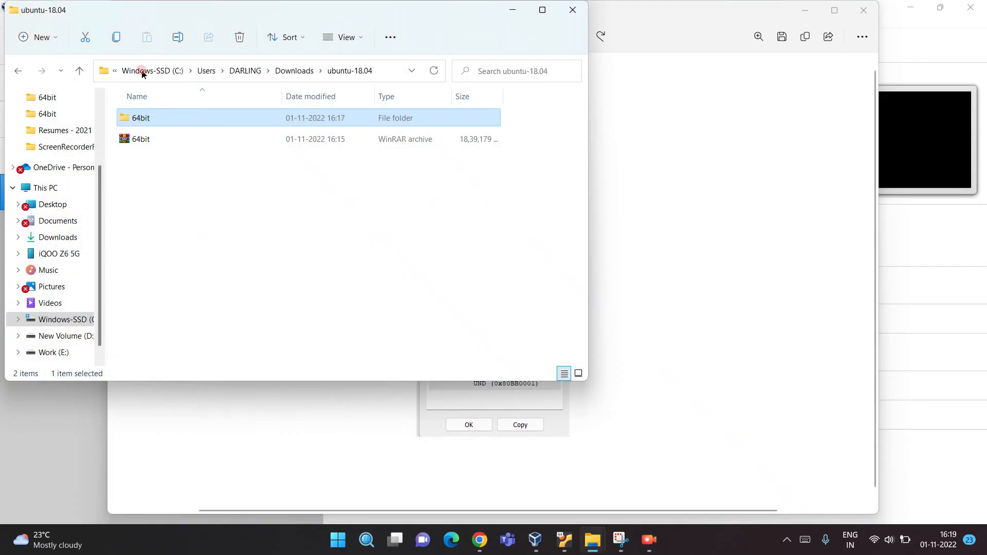
scroll(67, 151, down, 1)
scroll(64, 161, up, 3)
click(63, 151)
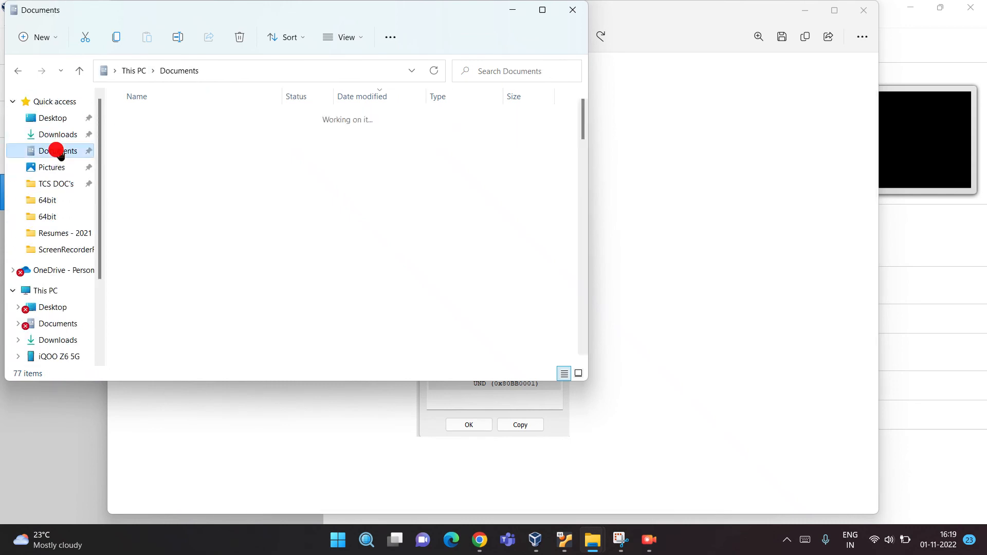
click(171, 140)
double_click(171, 139)
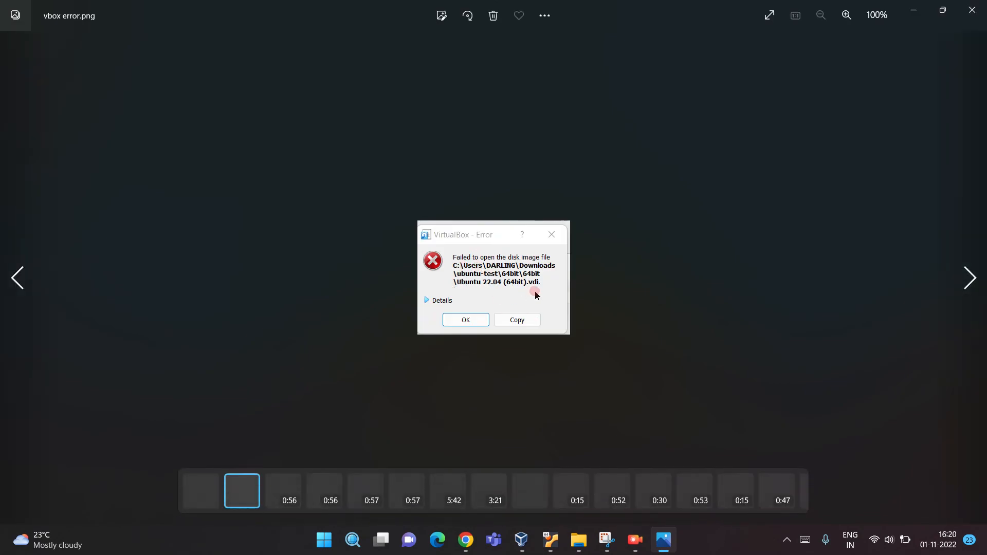
scroll(535, 294, up, 1)
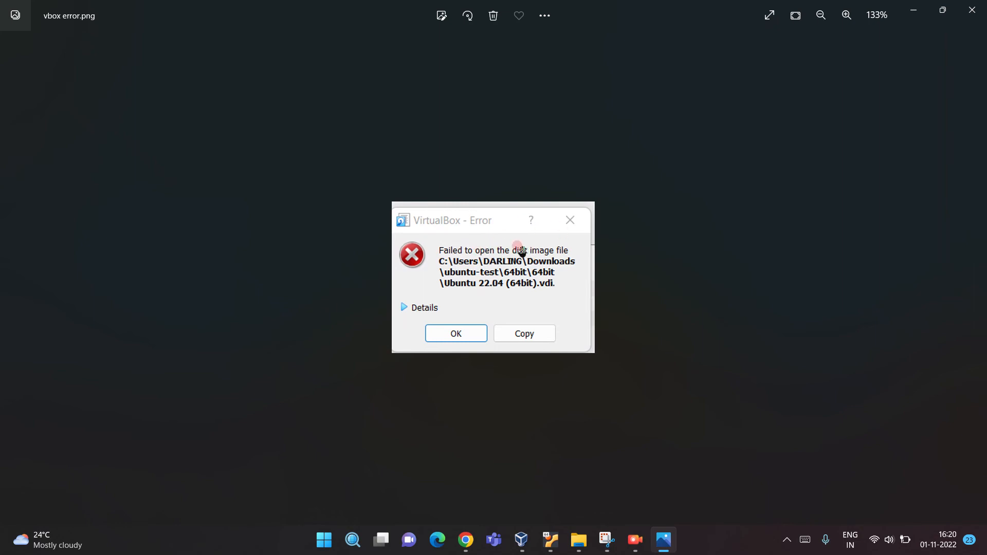
click(913, 10)
double_click(155, 117)
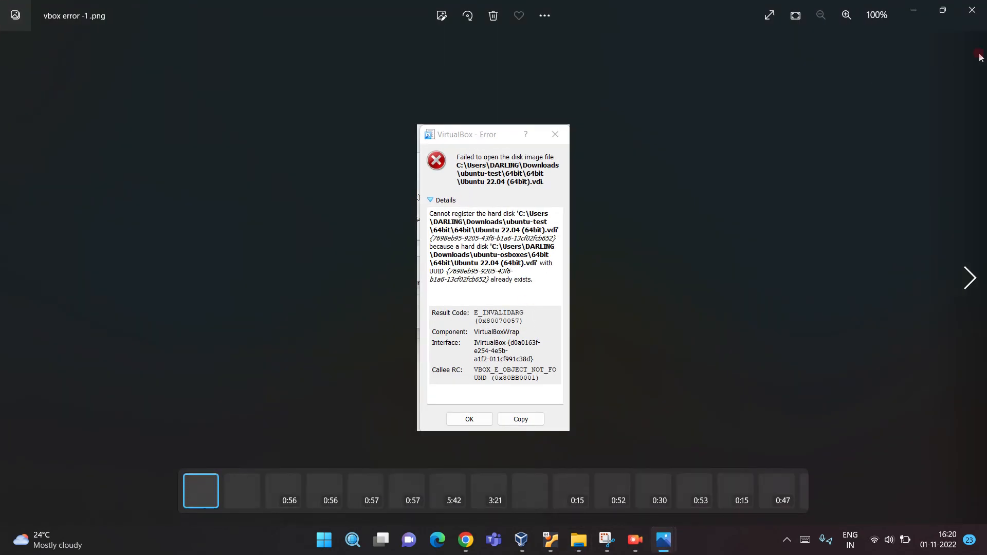
click(923, 16)
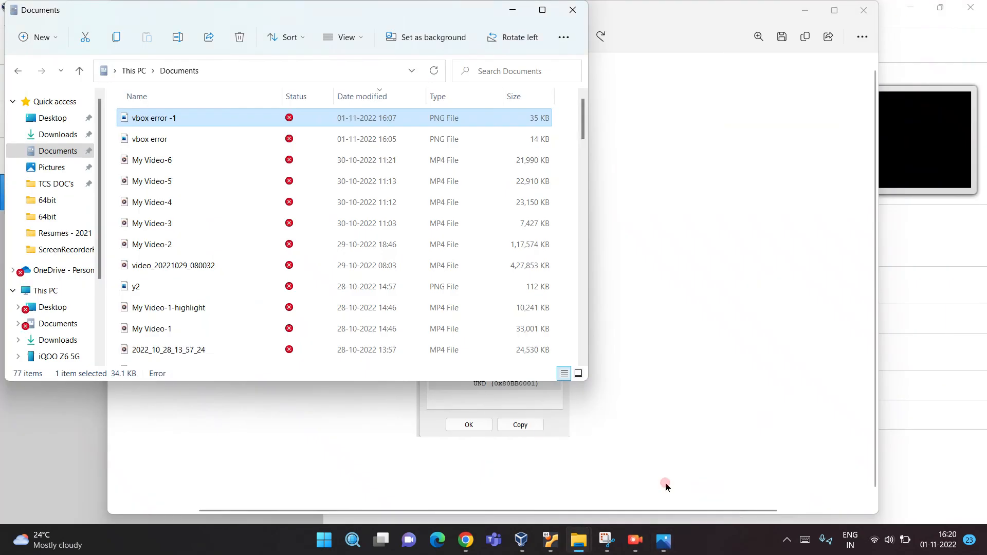
Step: Return to VirtualBox Manager, set the new machine's memory to 2048 MB and create the ubuntu-18.04 machine
click(520, 540)
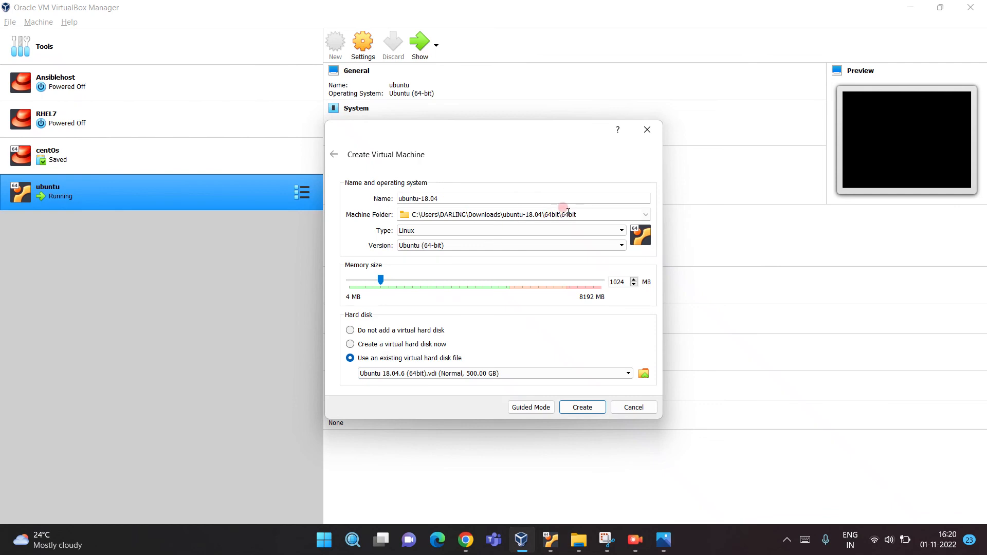
click(497, 283)
click(592, 406)
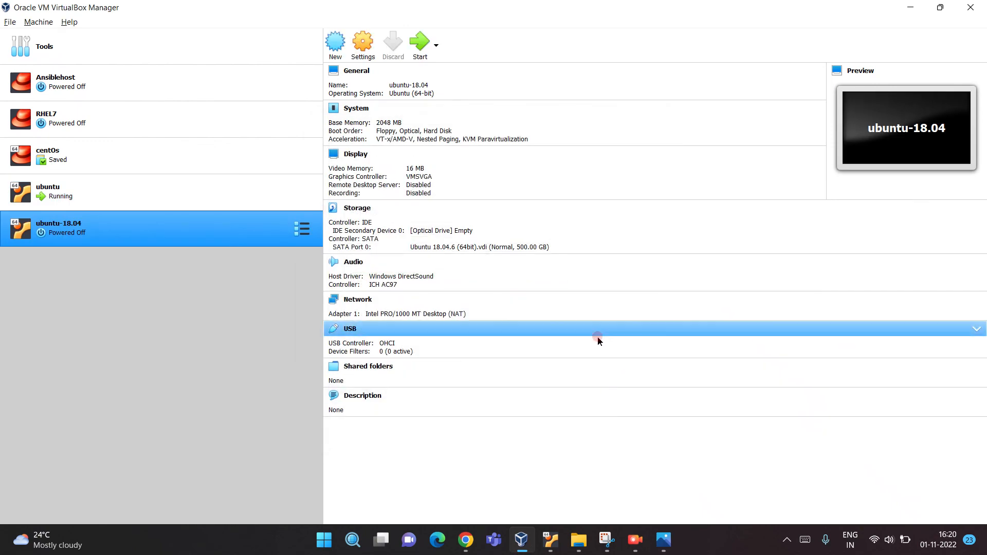